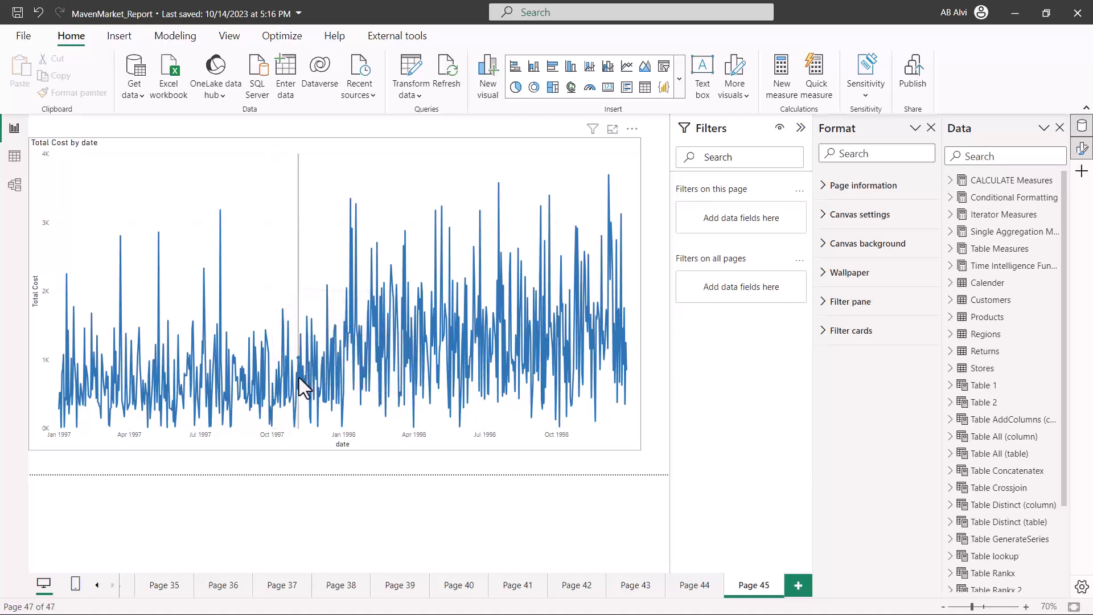
pyautogui.moveTo(330, 449); pyautogui.dragTo(358, 449)
pyautogui.moveTo(40, 262); pyautogui.dragTo(45, 315)
pyautogui.press('Escape')
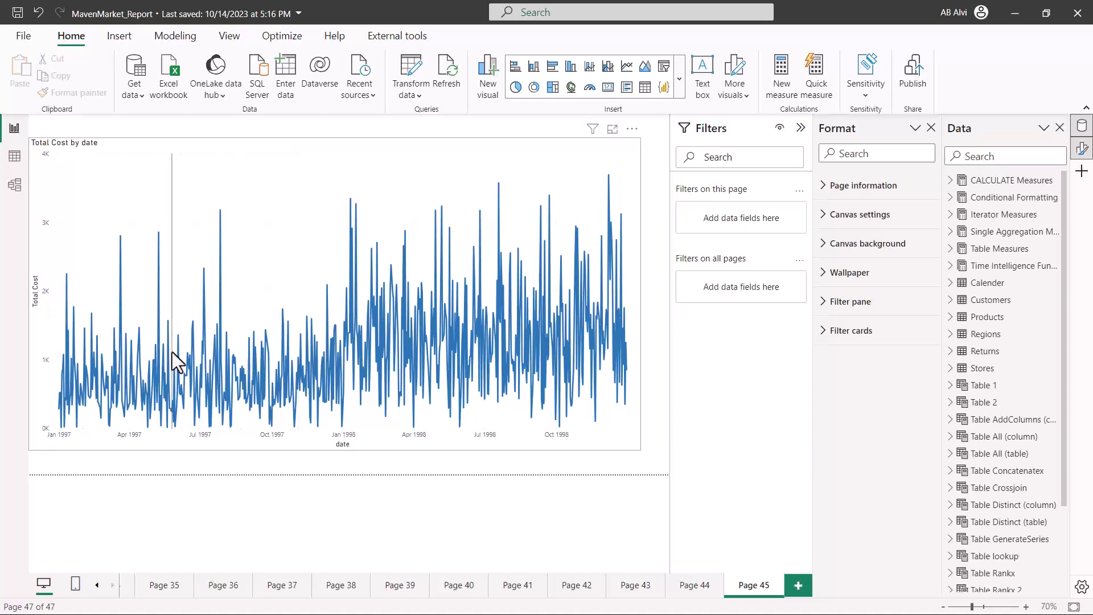
pyautogui.moveTo(197, 350)
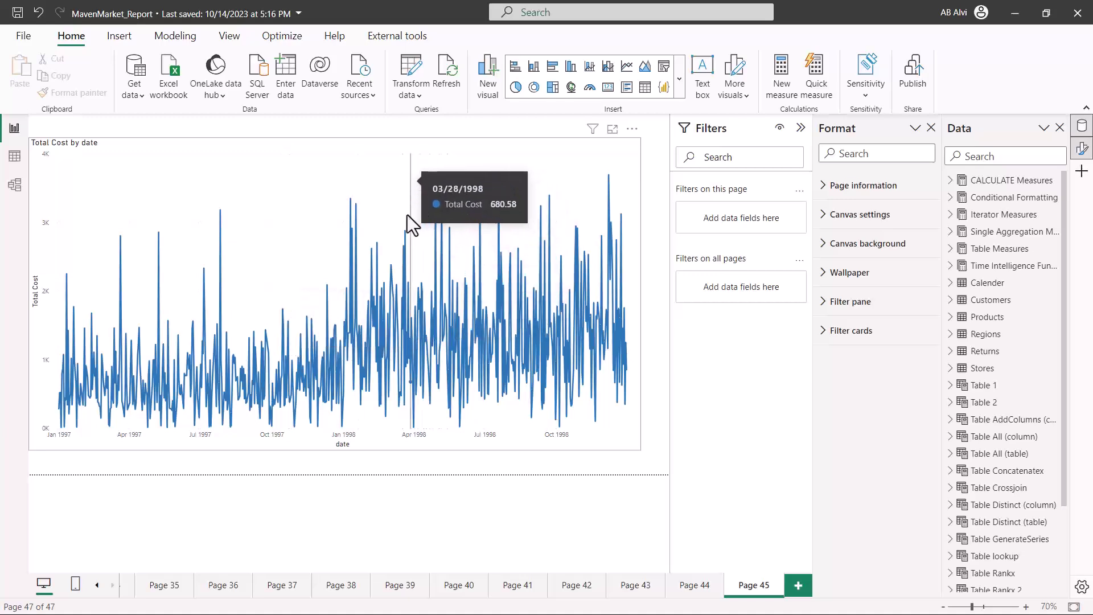
# Turn on Find anomalies for the Total Cost by date line chart and expand its settings
pyautogui.click(408, 229)
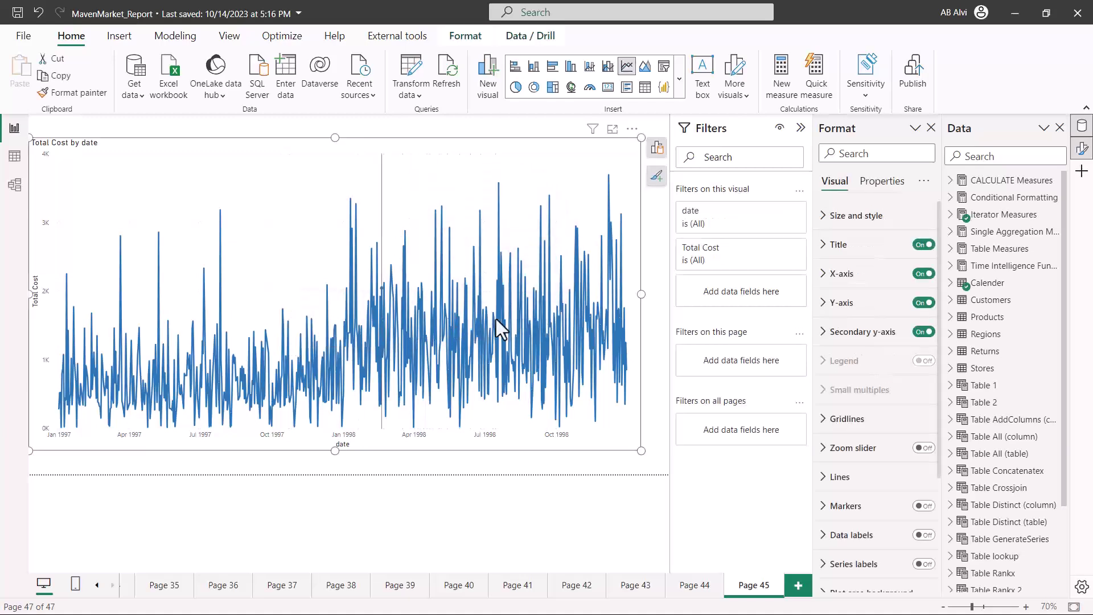
pyautogui.scroll(-3, 839, 322)
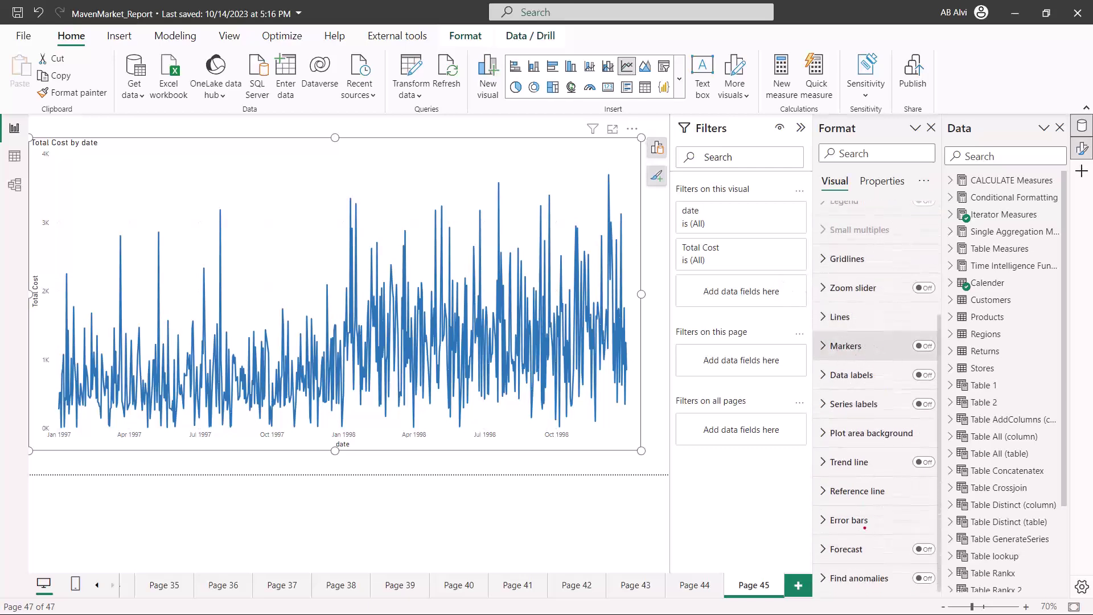
pyautogui.moveTo(813, 477); pyautogui.dragTo(940, 561)
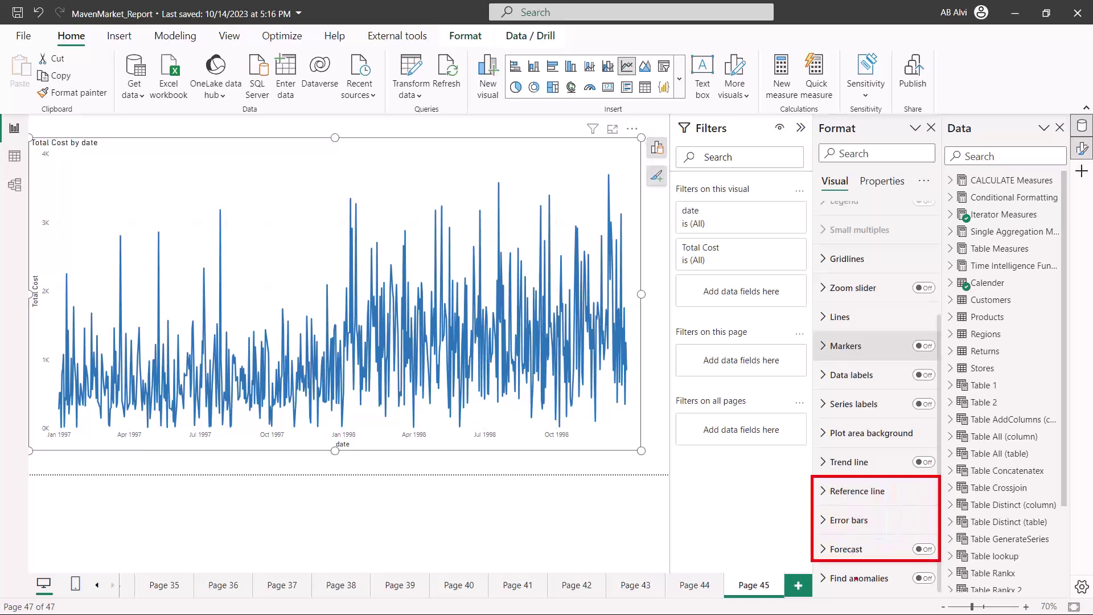
pyautogui.moveTo(835, 590); pyautogui.dragTo(880, 589)
pyautogui.press('Escape')
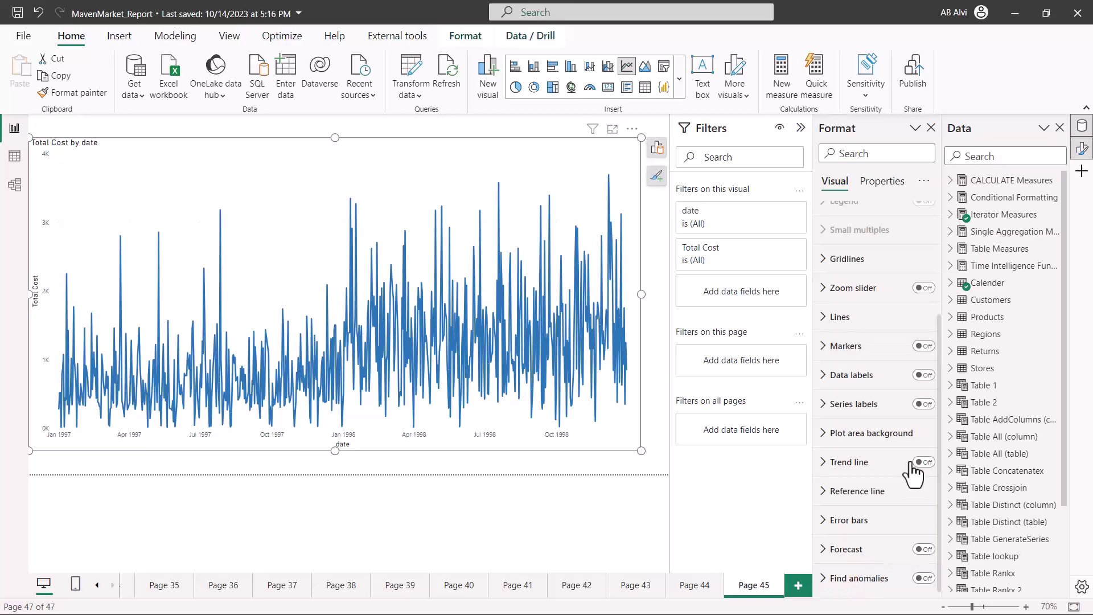
pyautogui.click(925, 578)
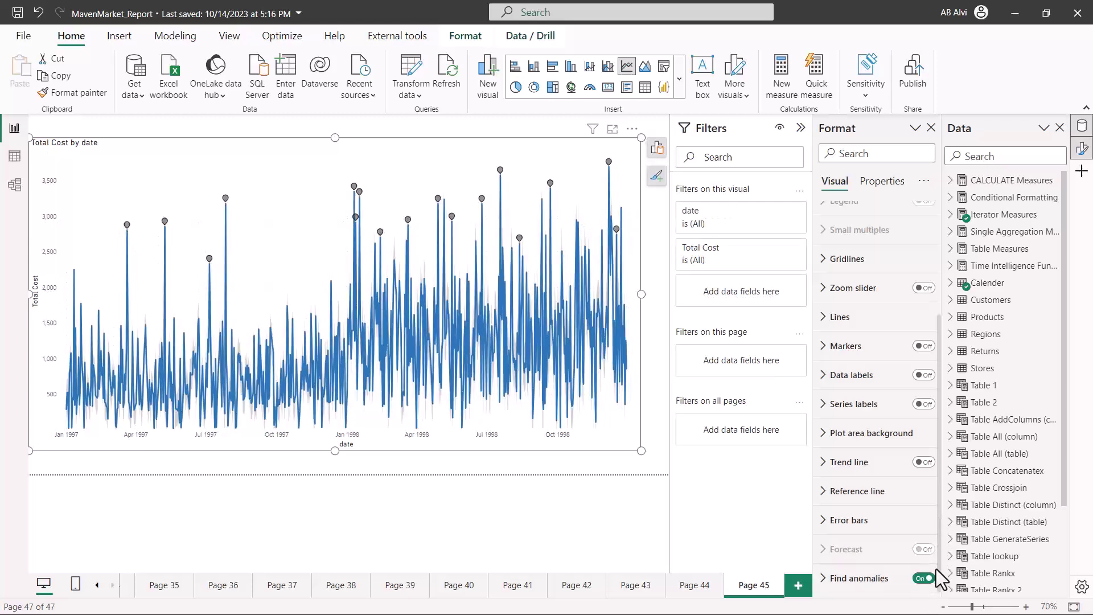
pyautogui.click(822, 580)
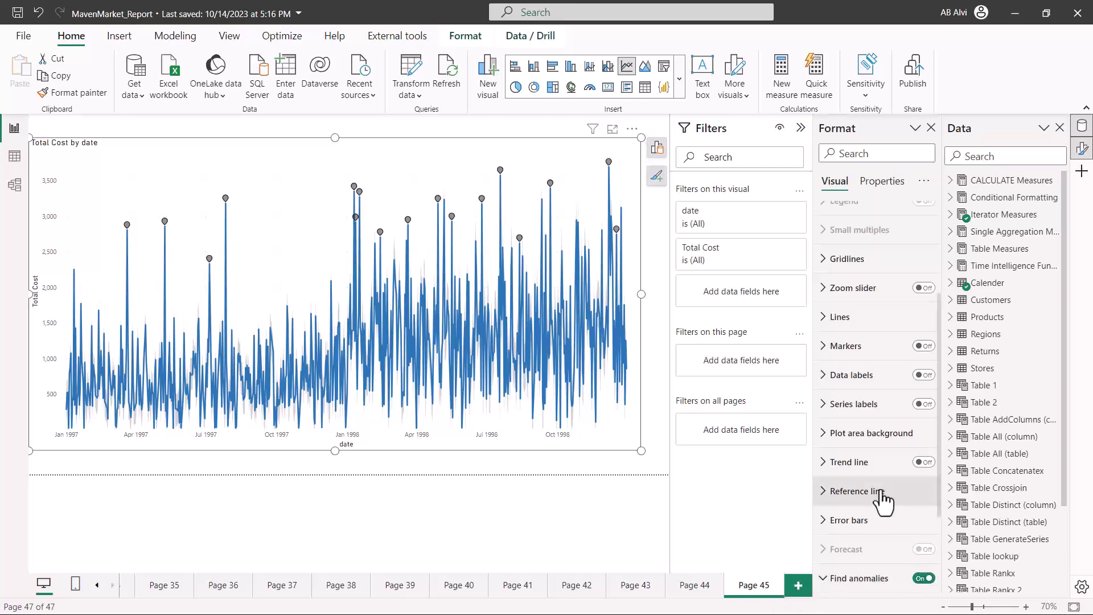
pyautogui.scroll(-2, 893, 476)
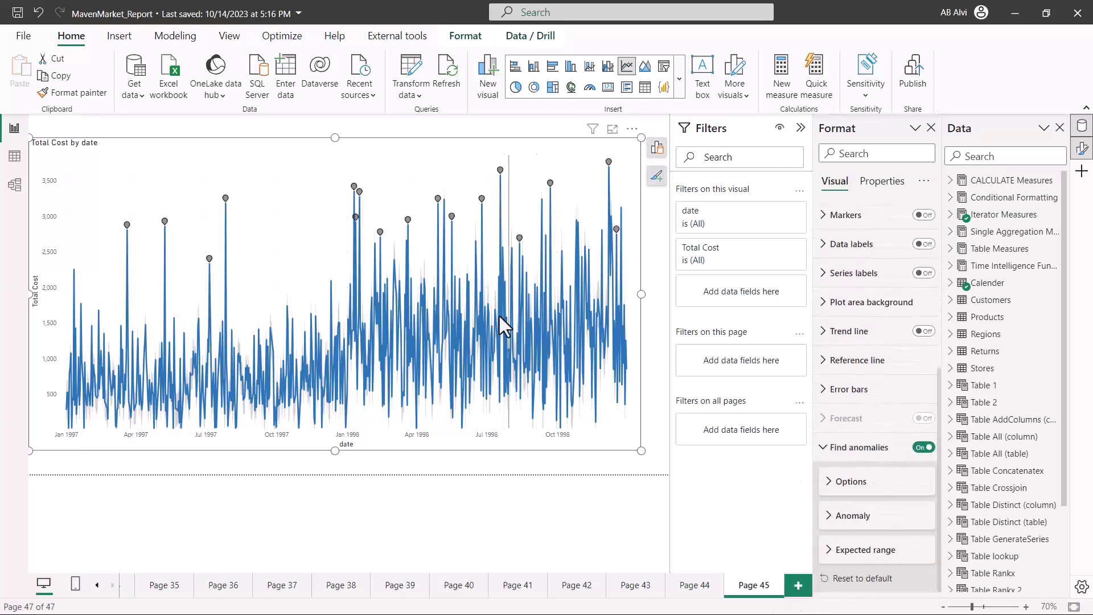
pyautogui.moveTo(425, 282)
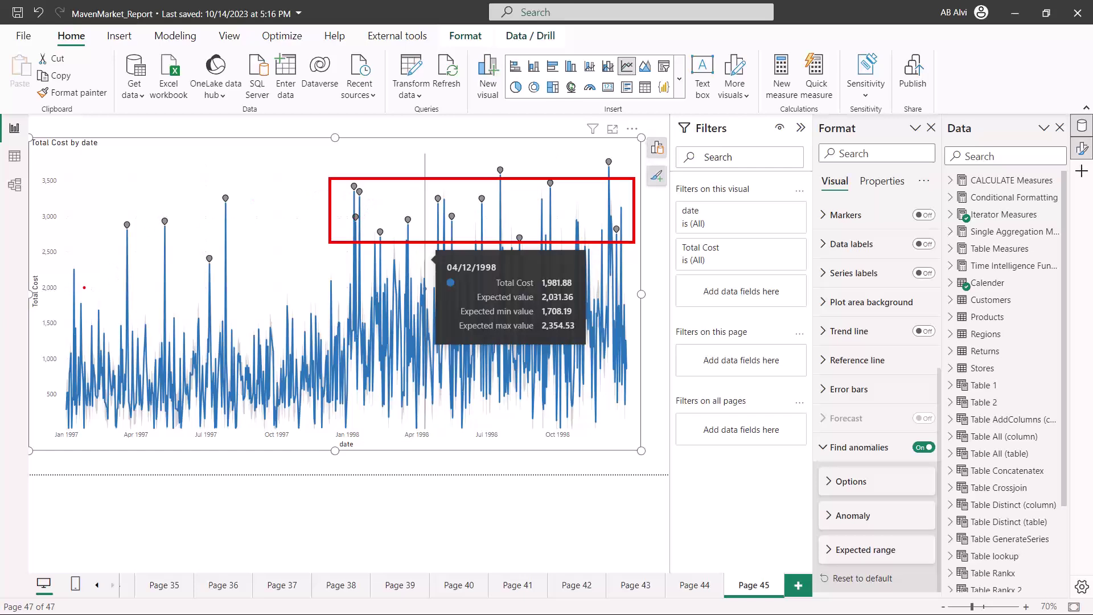
pyautogui.moveTo(66, 272); pyautogui.dragTo(650, 266)
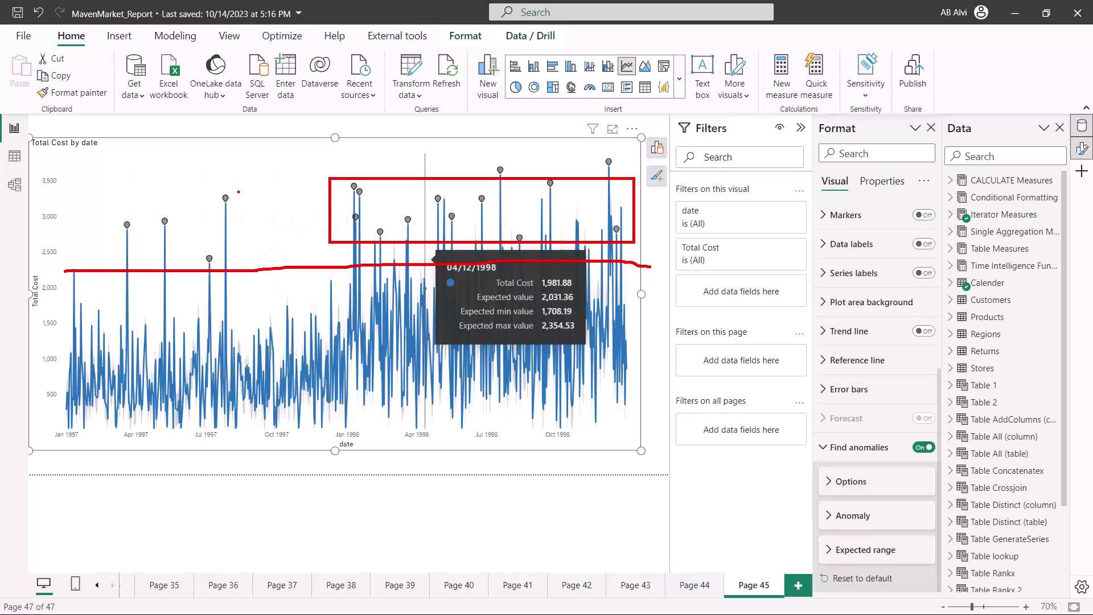
pyautogui.moveTo(236, 190)
pyautogui.mouseDown()
pyautogui.moveTo(217, 188)
pyautogui.moveTo(214, 207)
pyautogui.moveTo(235, 194)
pyautogui.mouseUp()
pyautogui.moveTo(170, 207)
pyautogui.mouseDown()
pyautogui.moveTo(163, 233)
pyautogui.moveTo(181, 224)
pyautogui.moveTo(170, 203)
pyautogui.mouseUp()
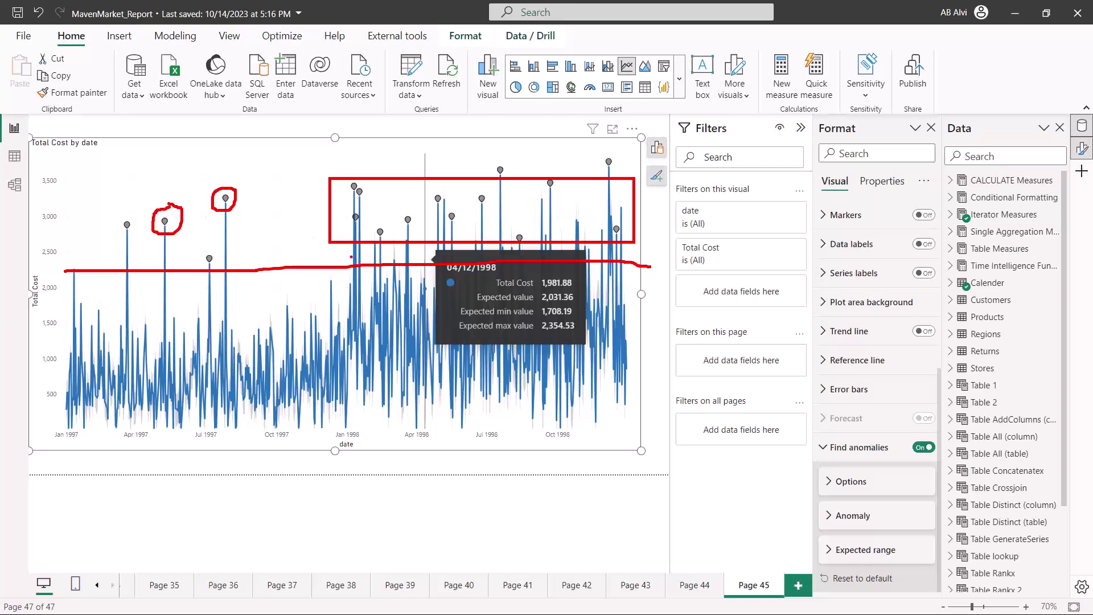
pyautogui.press('Escape')
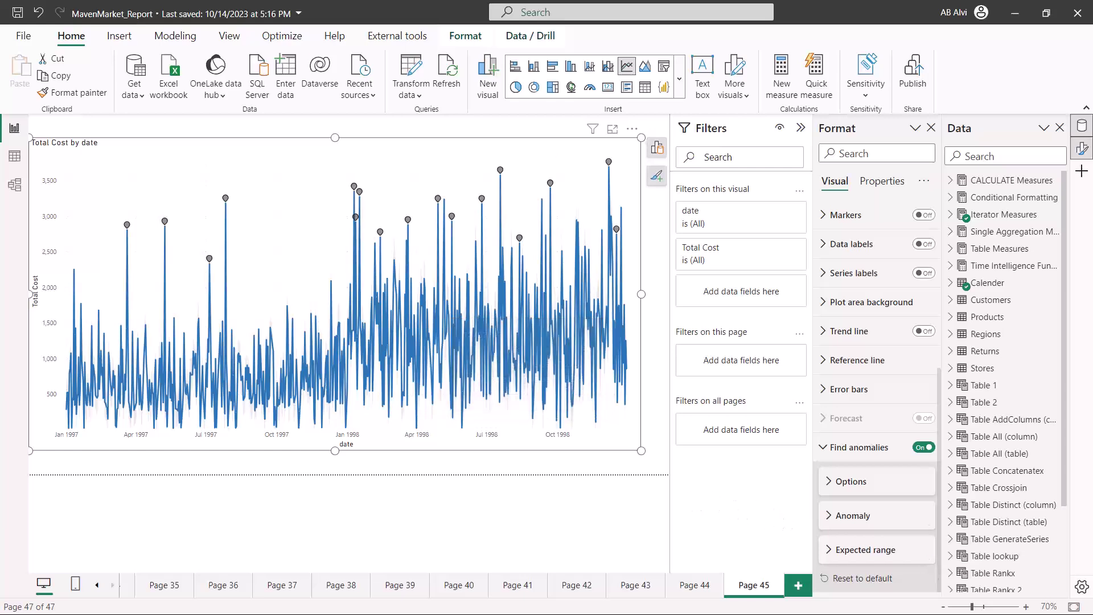
pyautogui.moveTo(817, 463)
pyautogui.mouseDown()
pyautogui.moveTo(828, 505)
pyautogui.moveTo(888, 576)
pyautogui.moveTo(939, 577)
pyautogui.mouseUp()
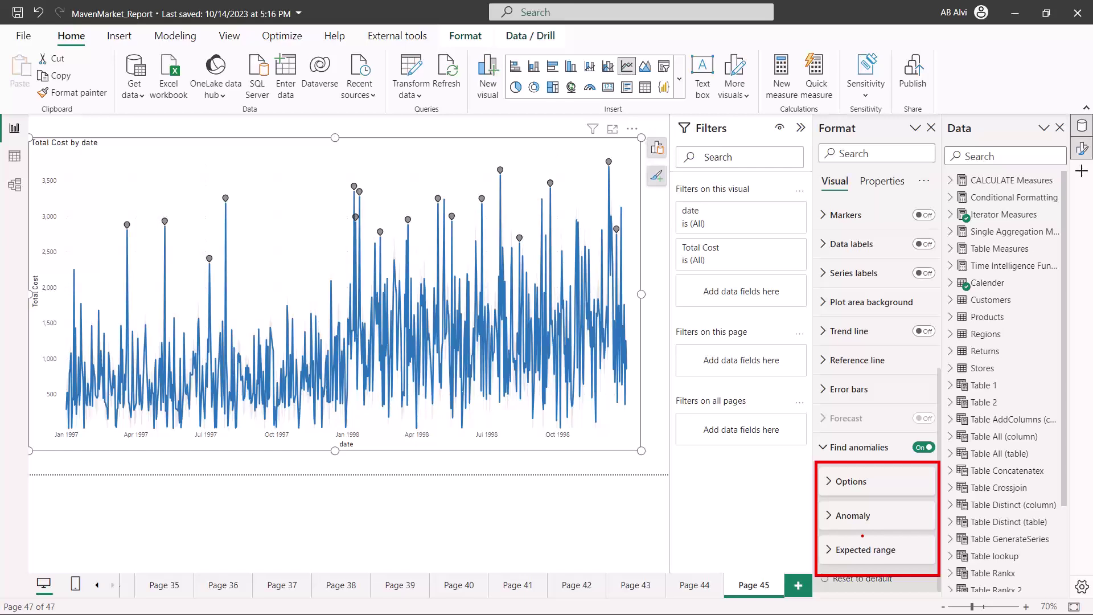
# Review the sensitivity and Explain by options of the anomaly detection
pyautogui.click(845, 483)
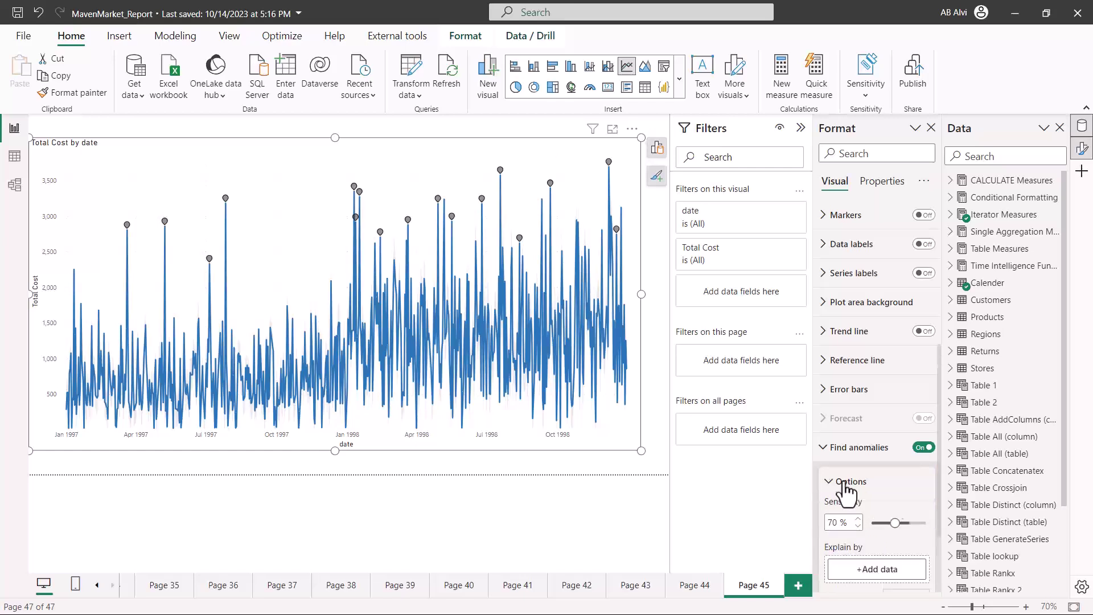
pyautogui.scroll(-2, 845, 492)
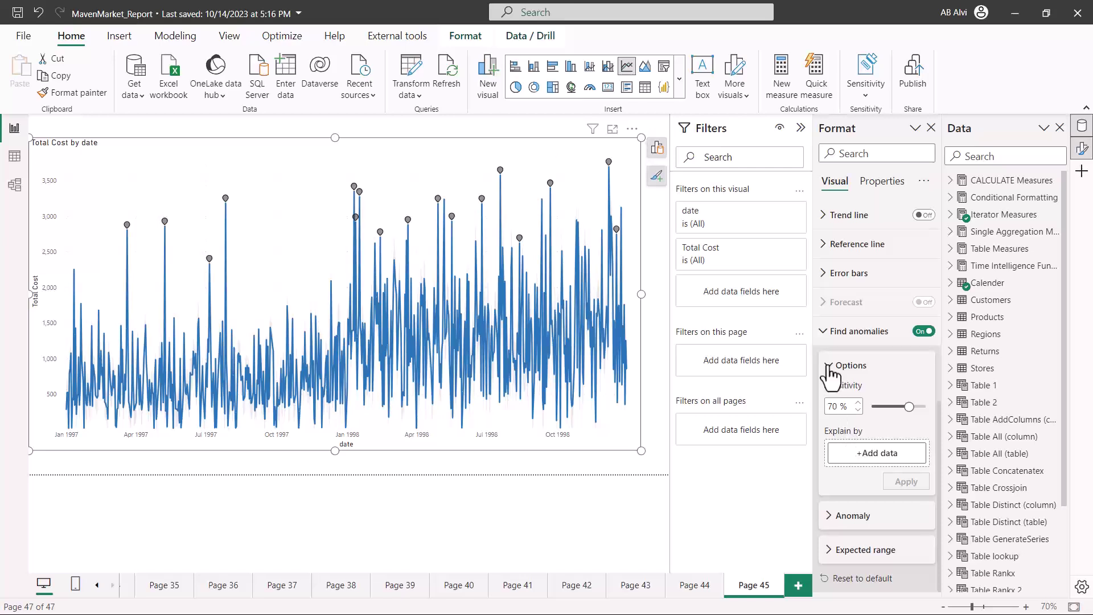
pyautogui.click(829, 370)
# Review the anomaly marker's color, shape and size settings, leaving the marker shape list without choosing another one
pyautogui.click(857, 514)
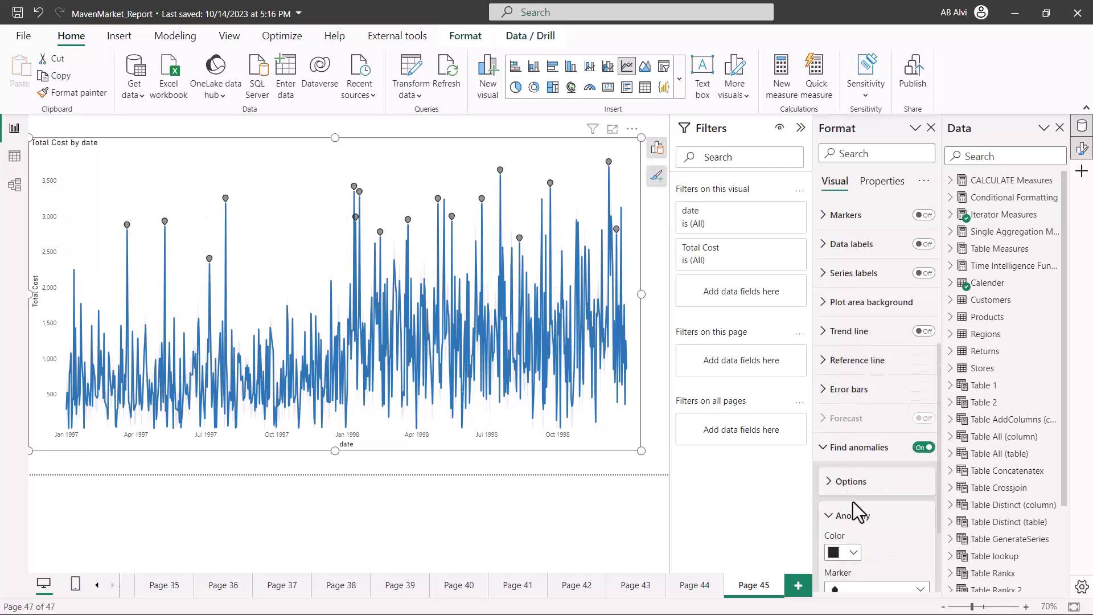
pyautogui.scroll(-3, 856, 514)
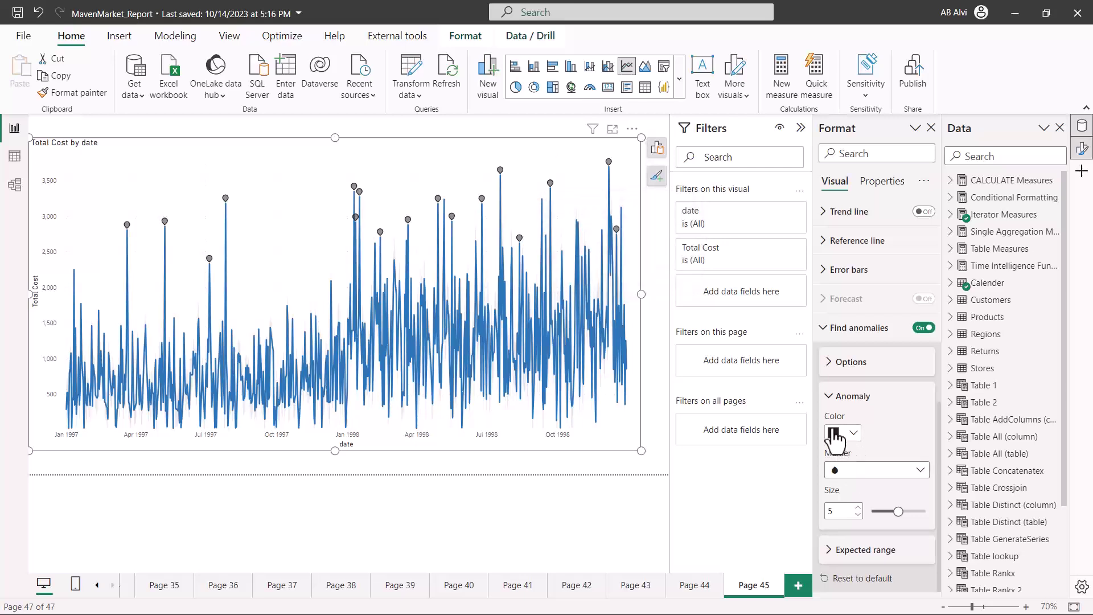
pyautogui.click(922, 475)
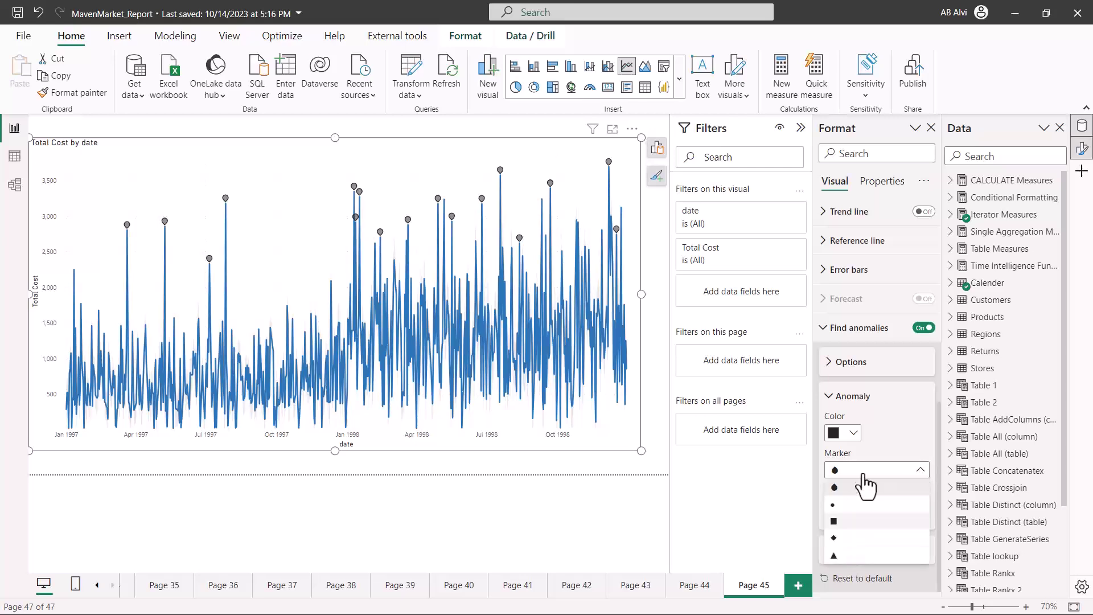
pyautogui.click(811, 430)
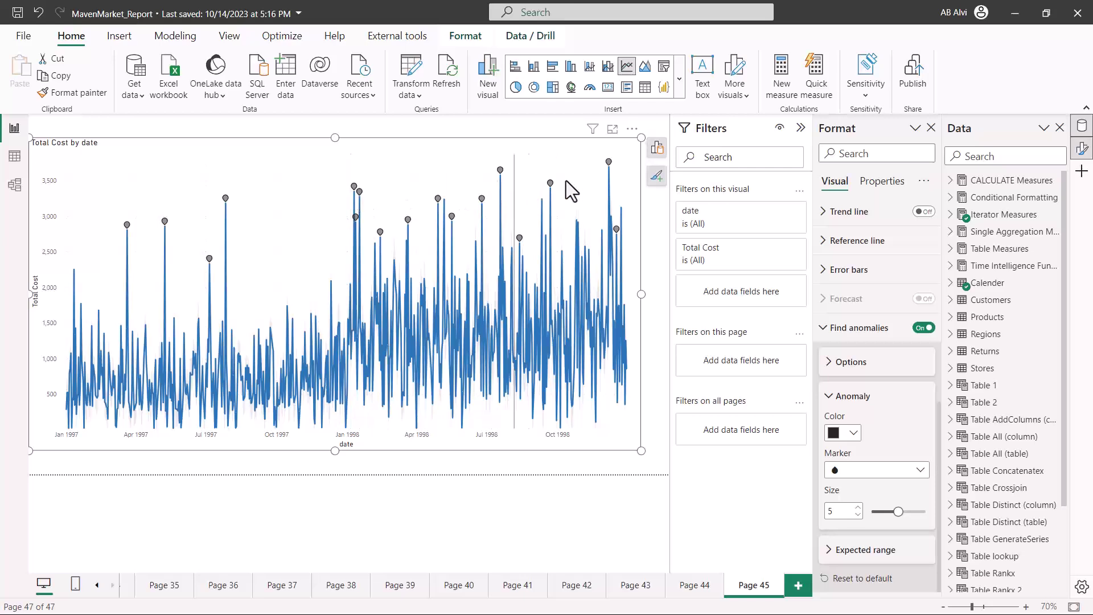
pyautogui.click(829, 405)
# Set the transparency of the anomaly expected range to 24%
pyautogui.click(866, 546)
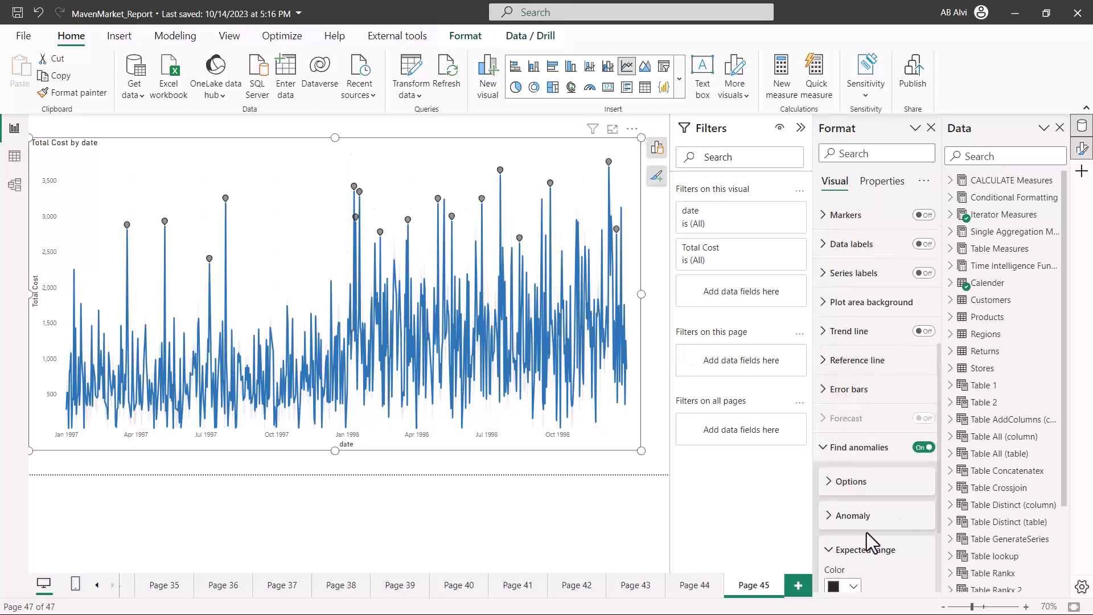
pyautogui.scroll(-2, 871, 541)
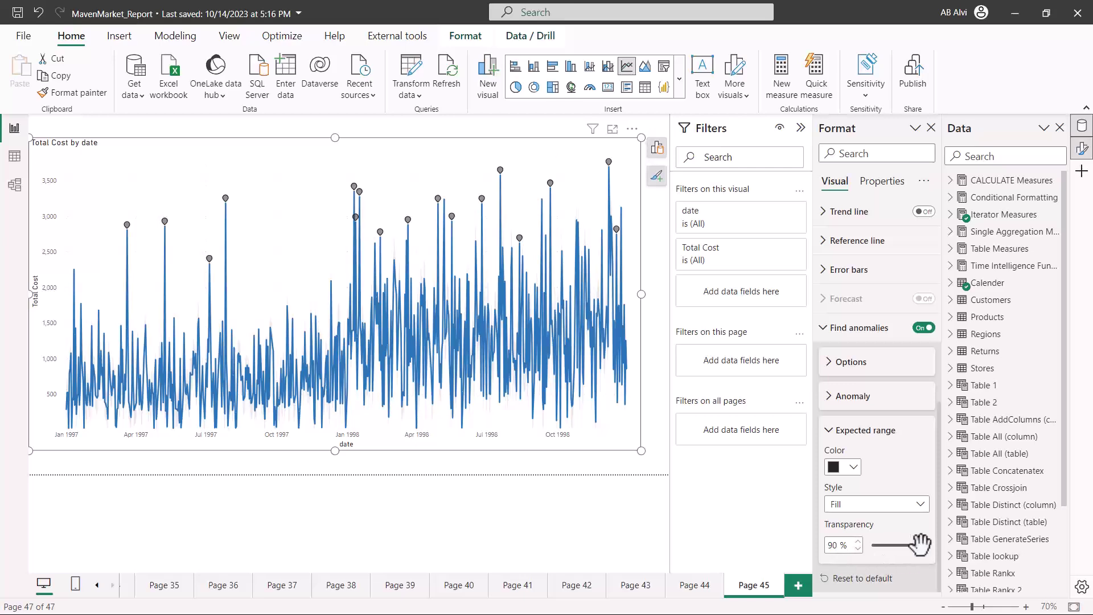
pyautogui.moveTo(920, 543); pyautogui.dragTo(884, 547)
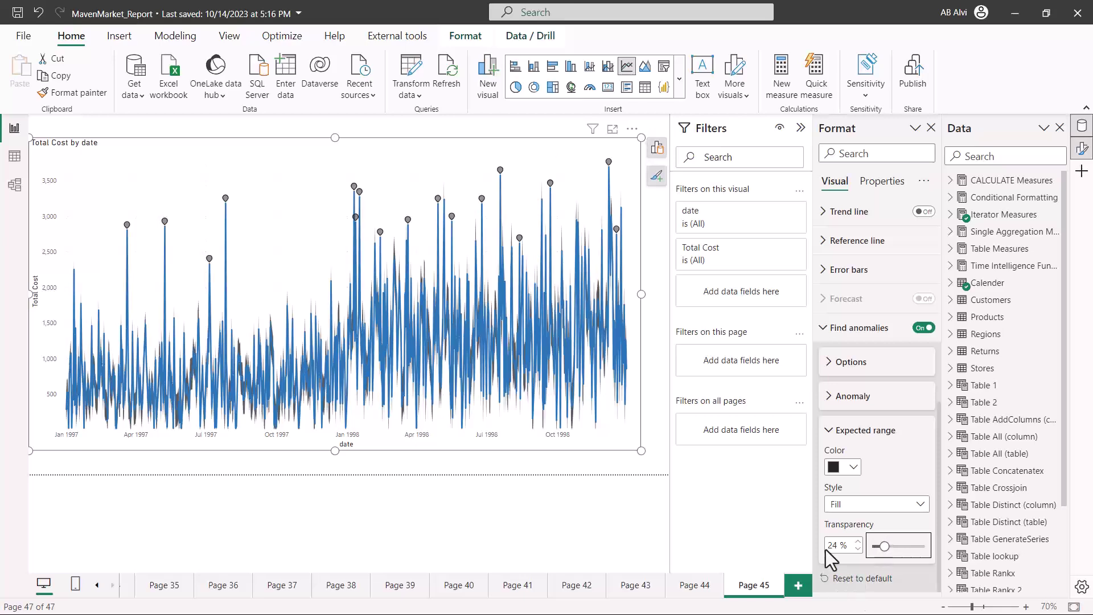
pyautogui.moveTo(184, 335)
pyautogui.mouseDown()
pyautogui.moveTo(207, 368)
pyautogui.moveTo(204, 422)
pyautogui.mouseUp()
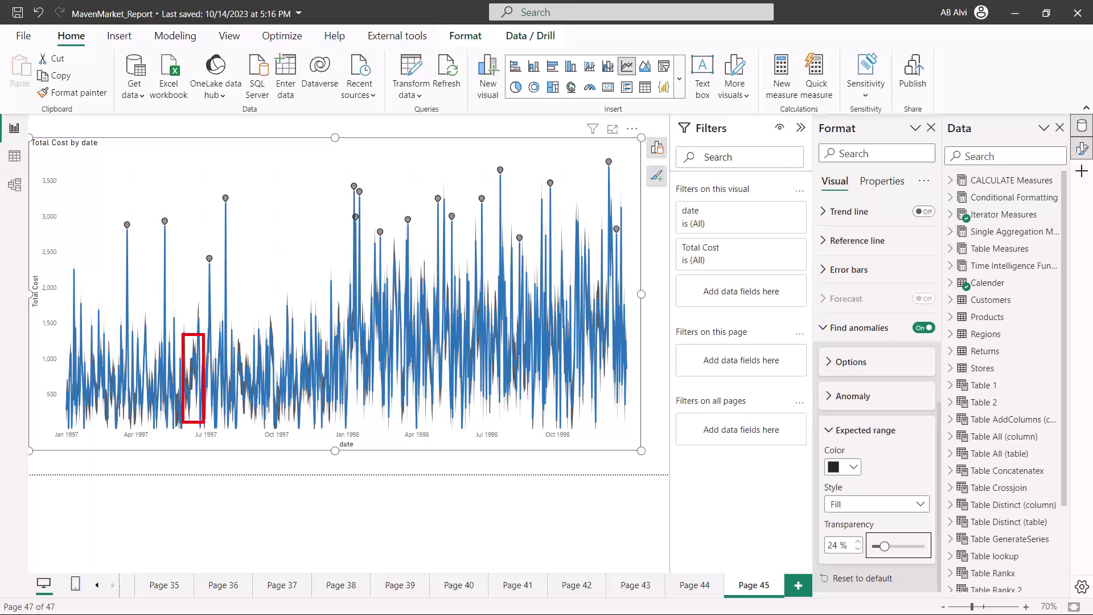
pyautogui.moveTo(410, 263)
pyautogui.mouseDown()
pyautogui.moveTo(442, 324)
pyautogui.moveTo(461, 418)
pyautogui.mouseUp()
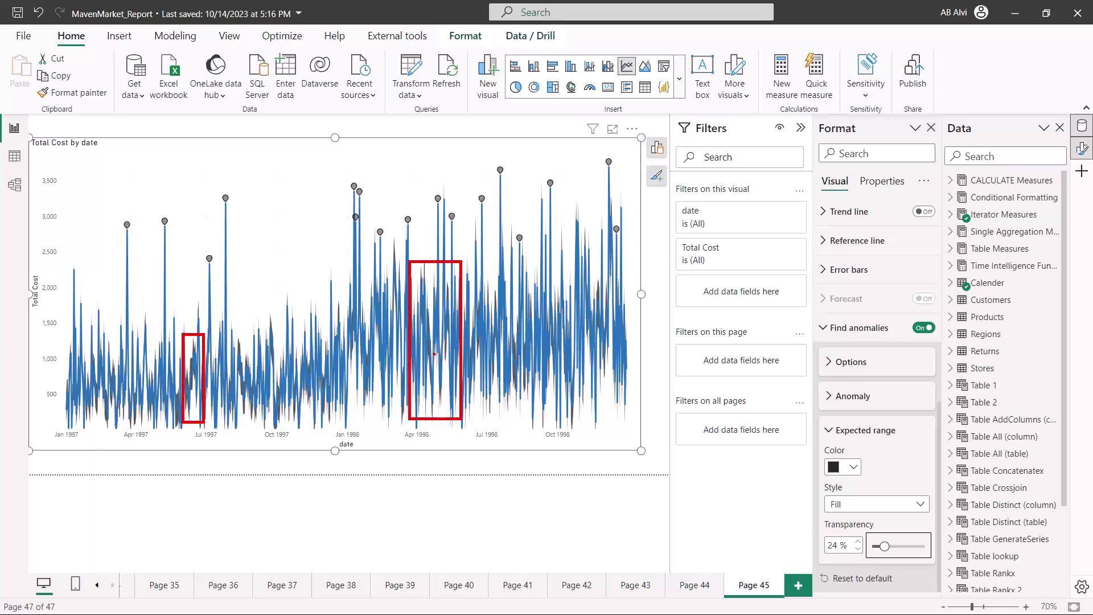
pyautogui.press('Escape')
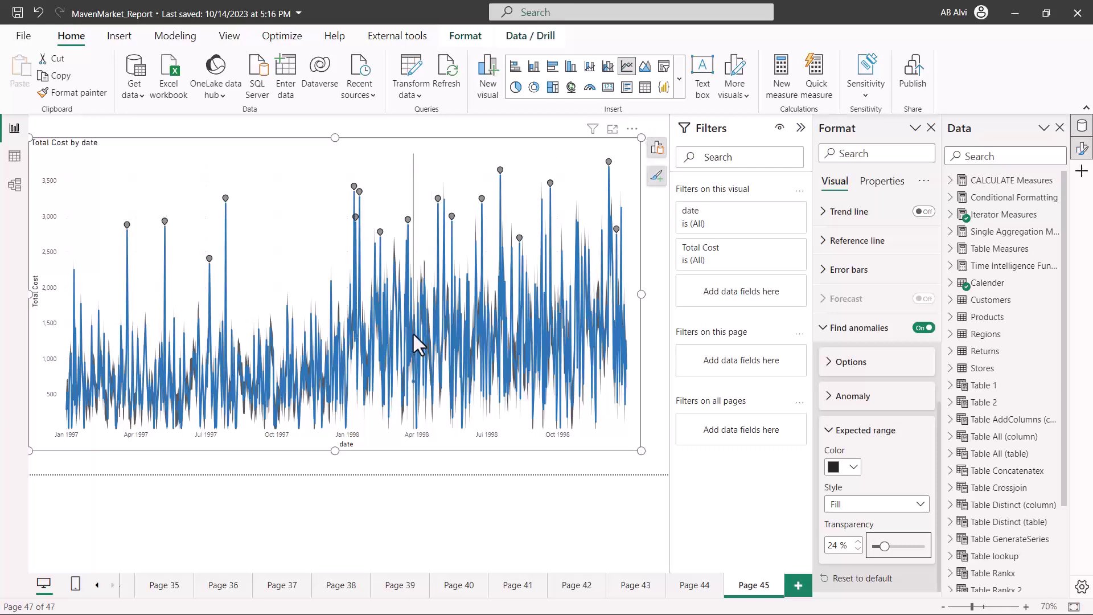
pyautogui.moveTo(412, 332)
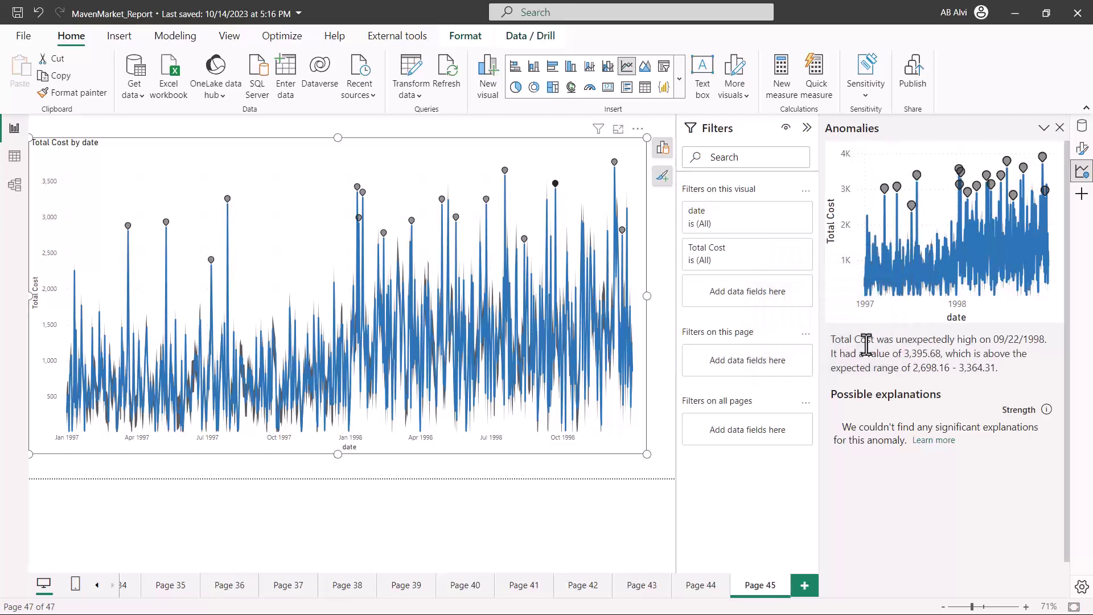
pyautogui.moveTo(825, 326)
pyautogui.mouseDown()
pyautogui.moveTo(954, 376)
pyautogui.moveTo(1068, 390)
pyautogui.mouseUp()
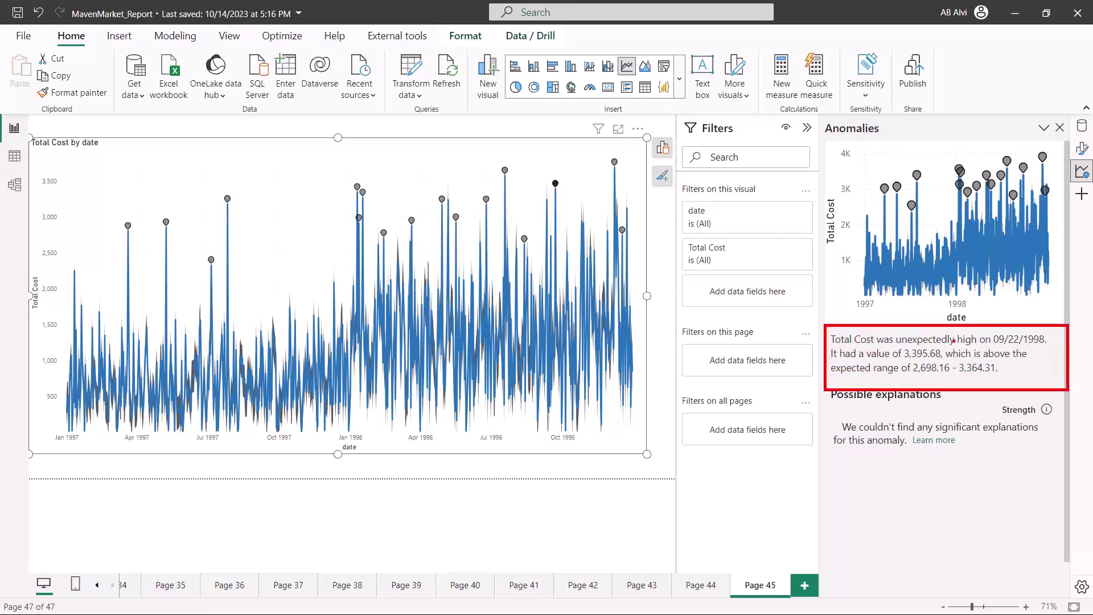
pyautogui.moveTo(904, 347); pyautogui.dragTo(1021, 344)
pyautogui.moveTo(907, 360); pyautogui.dragTo(934, 359)
pyautogui.moveTo(914, 378); pyautogui.dragTo(1000, 374)
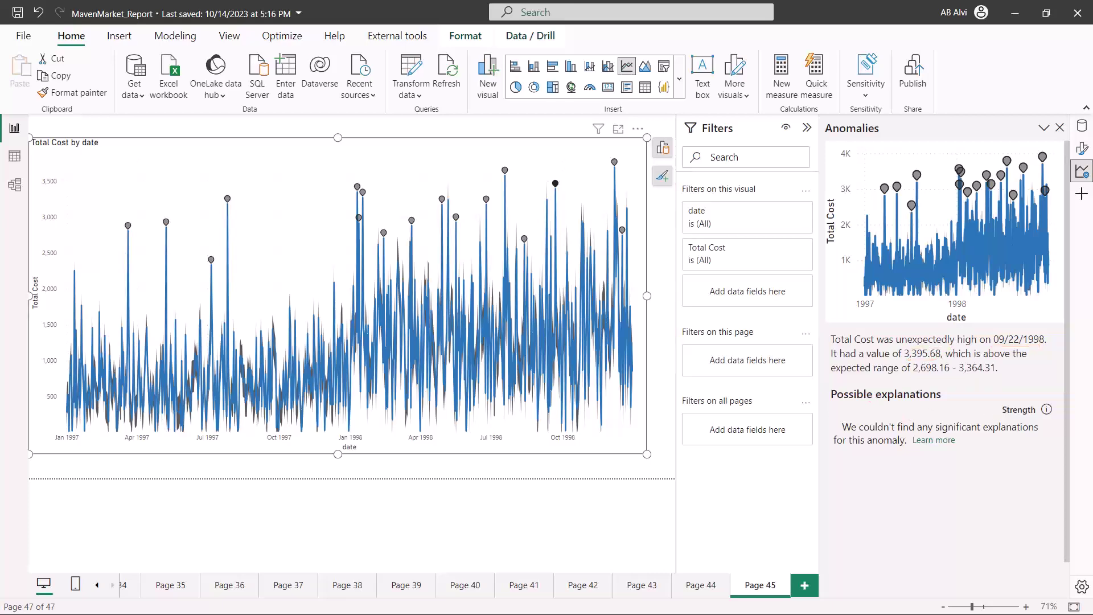
# Inspect the explanations of the chart's anomalies on 01/10, 04/29, 09/22, 12/07 and 06/25/1998, and close the explanations
pyautogui.click(358, 187)
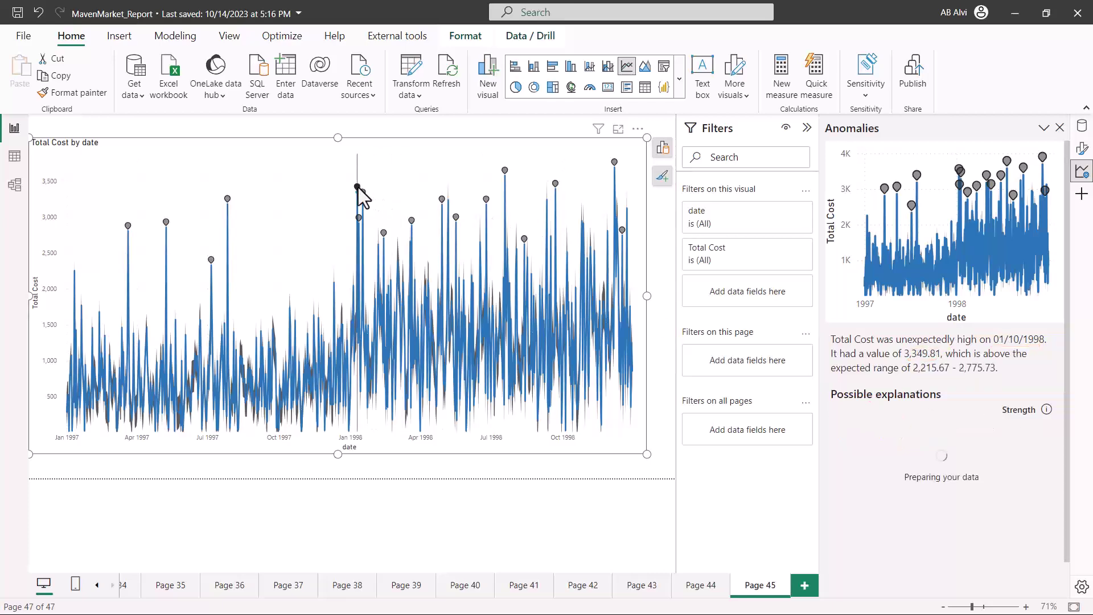
pyautogui.click(441, 200)
pyautogui.click(555, 183)
pyautogui.click(614, 162)
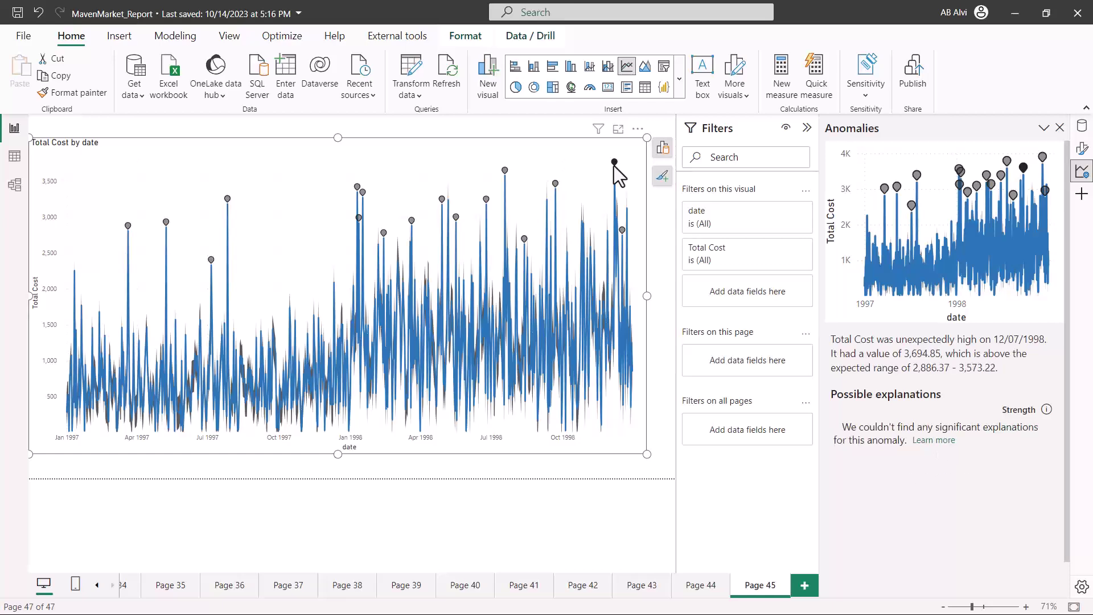
pyautogui.click(442, 200)
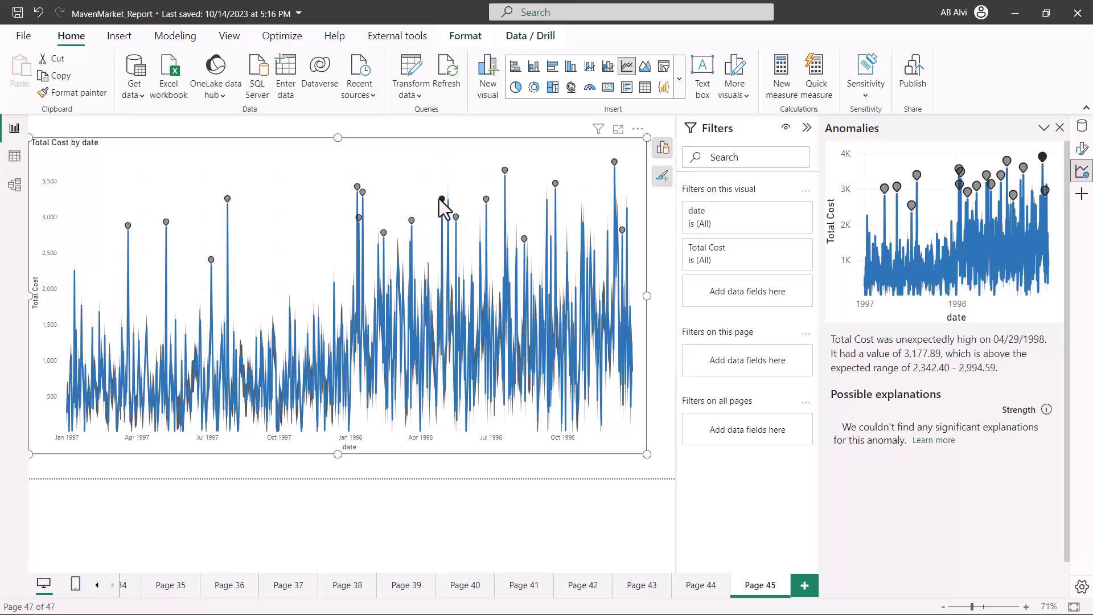
pyautogui.click(485, 200)
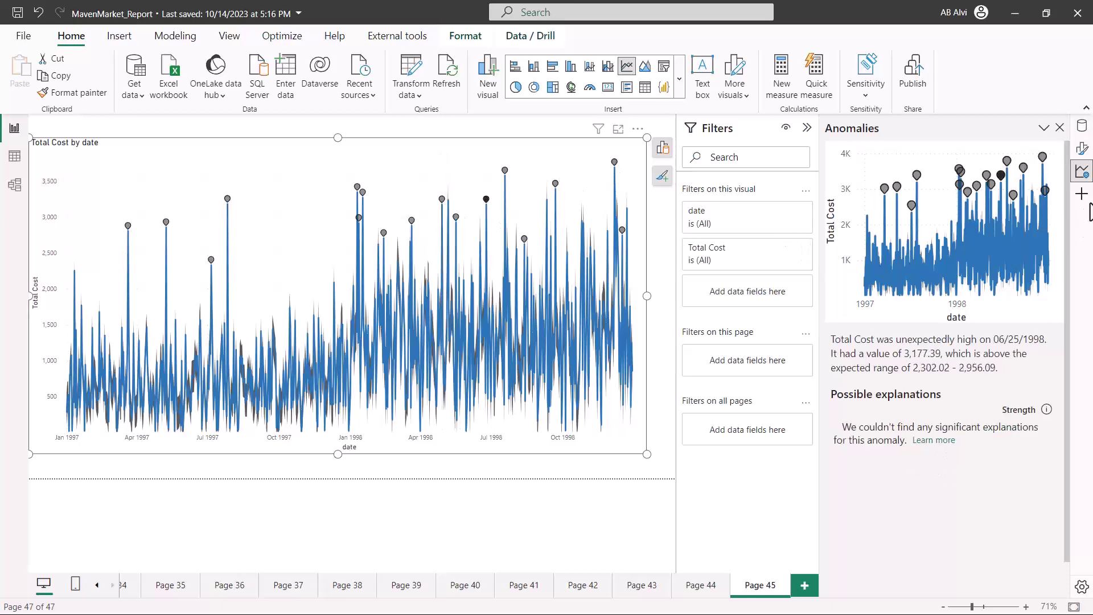
pyautogui.click(1059, 129)
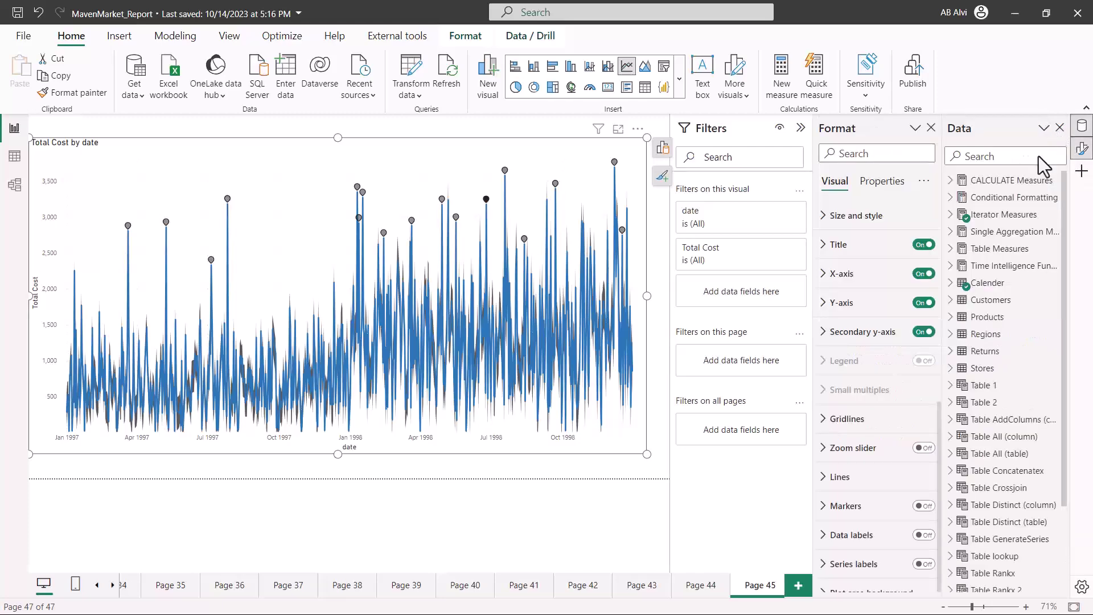
# Add sales_region from the Regions table as the Explain by field of the anomaly detection and apply it
pyautogui.scroll(-1, 854, 422)
pyautogui.scroll(-6, 856, 427)
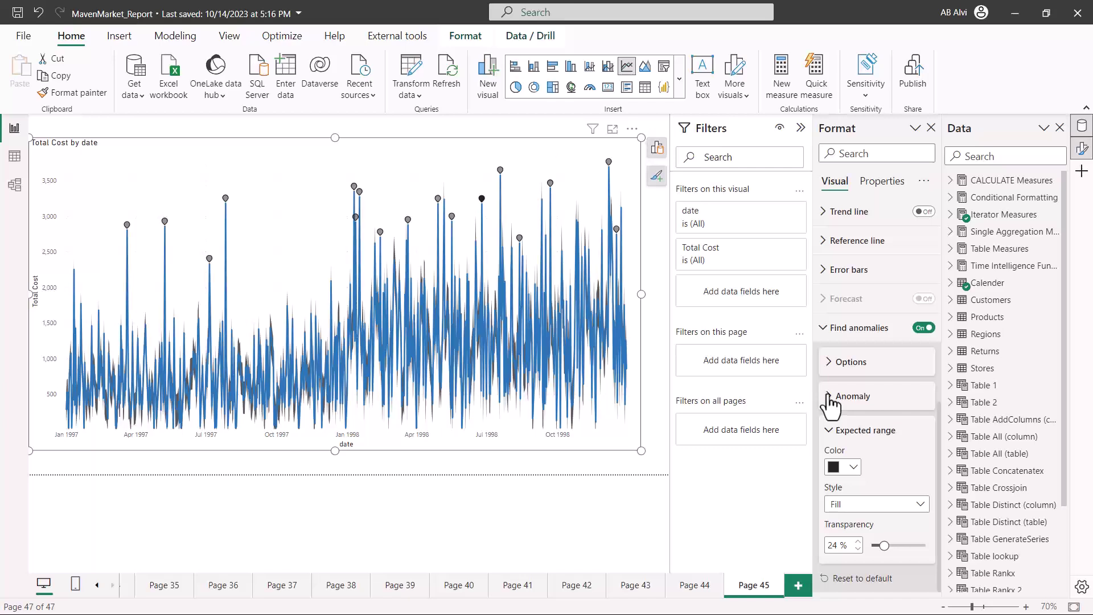
pyautogui.click(830, 397)
pyautogui.click(829, 368)
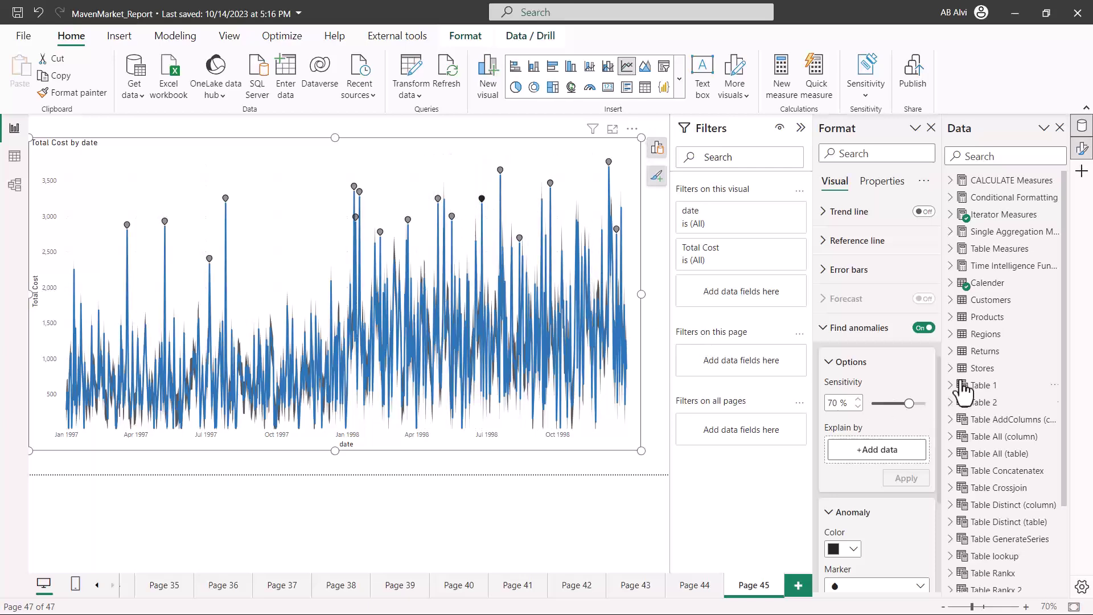
pyautogui.click(949, 334)
pyautogui.moveTo(1025, 386); pyautogui.dragTo(887, 450)
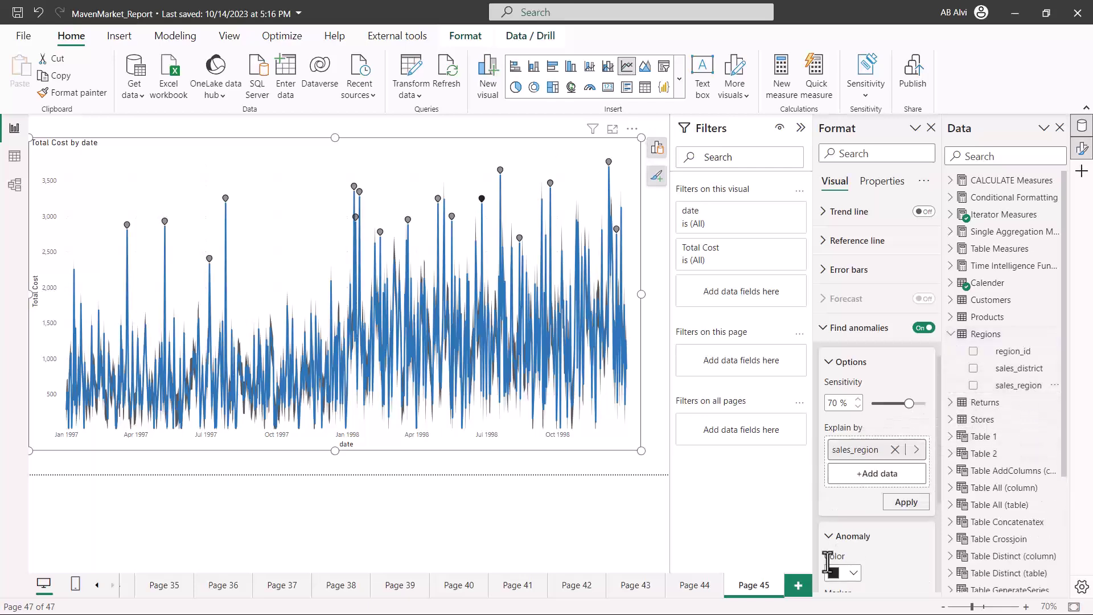
pyautogui.click(906, 503)
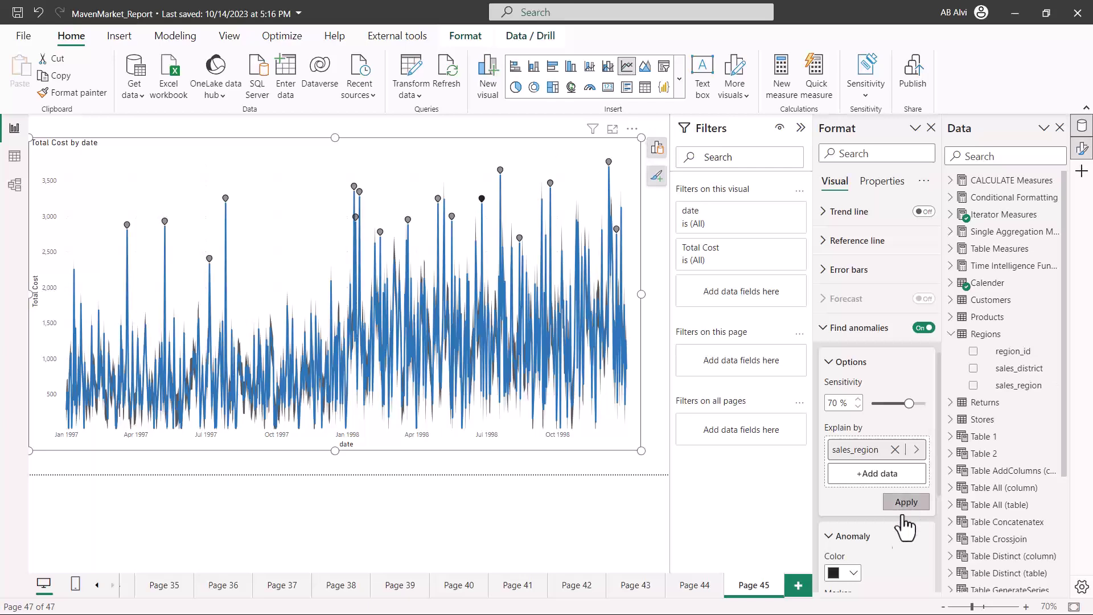
# Inspect the explanations of the 09/22/1998 and 04/29/1998 anomalies, including the sales_region breakdown, and close the explanations
pyautogui.click(545, 228)
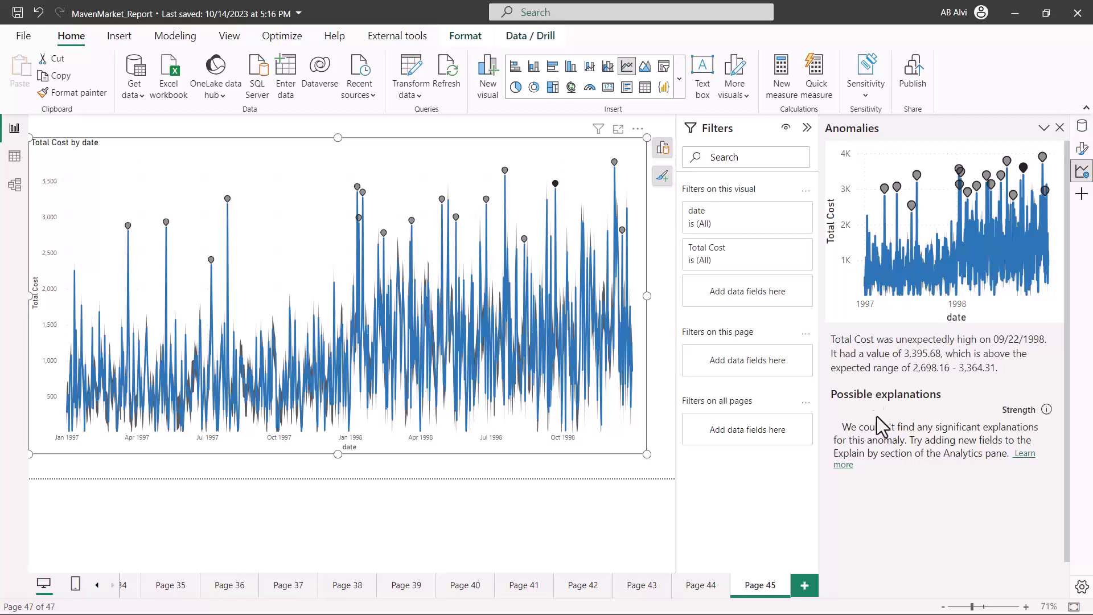
pyautogui.click(442, 199)
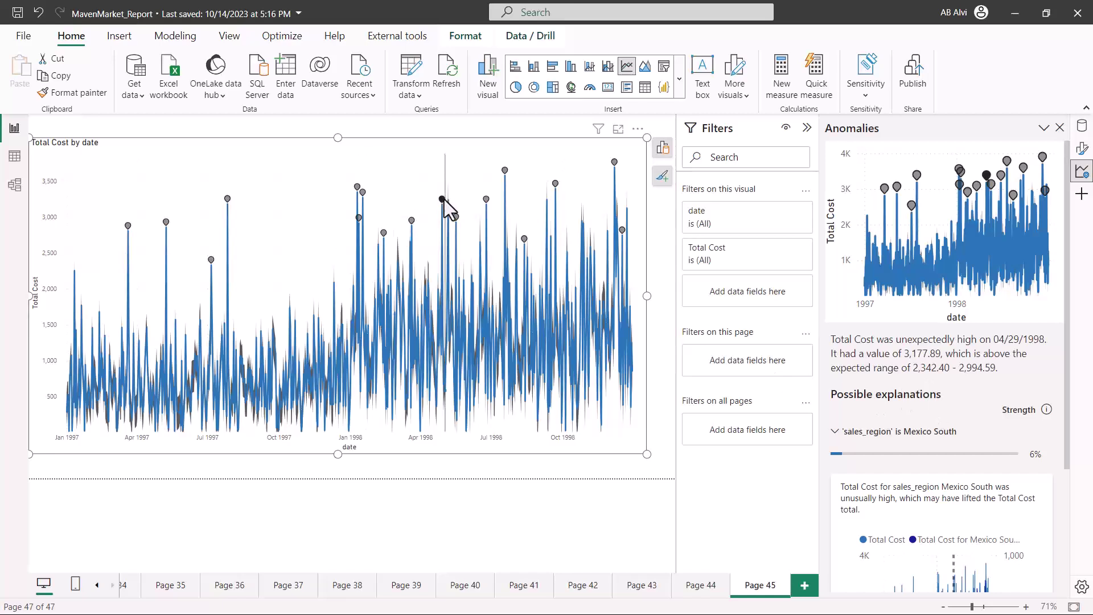
pyautogui.moveTo(442, 201)
pyautogui.moveTo(844, 444); pyautogui.dragTo(957, 444)
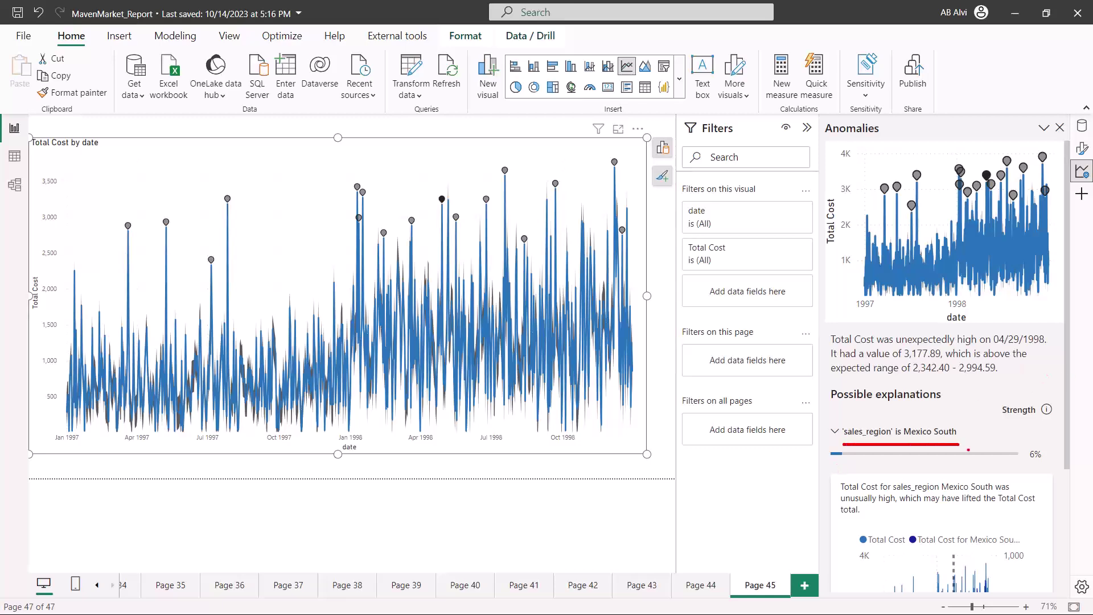
pyautogui.scroll(-3, 975, 447)
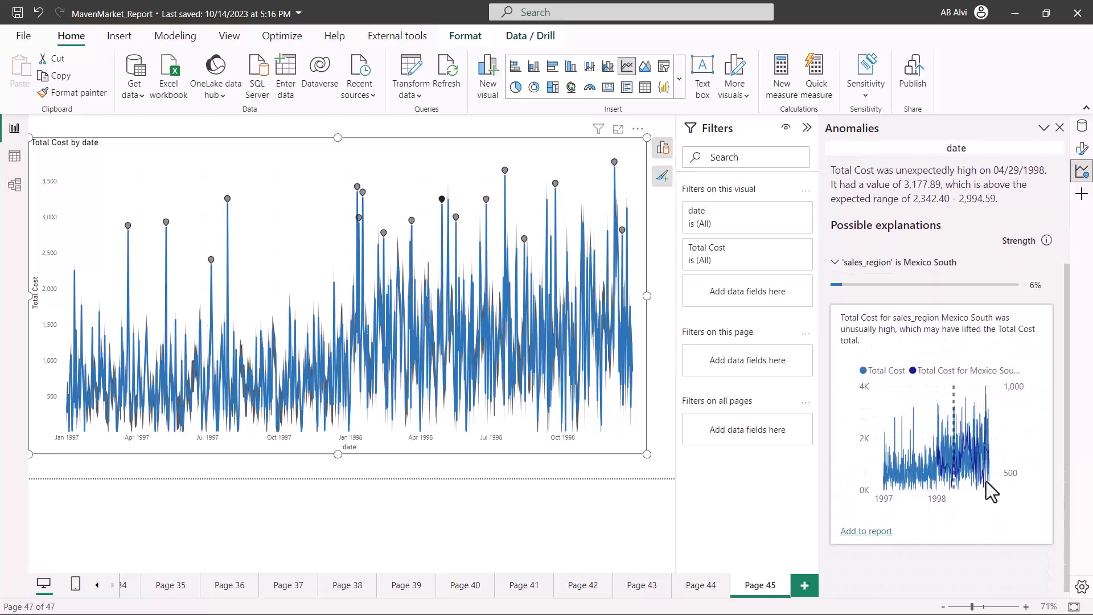
pyautogui.moveTo(990, 489)
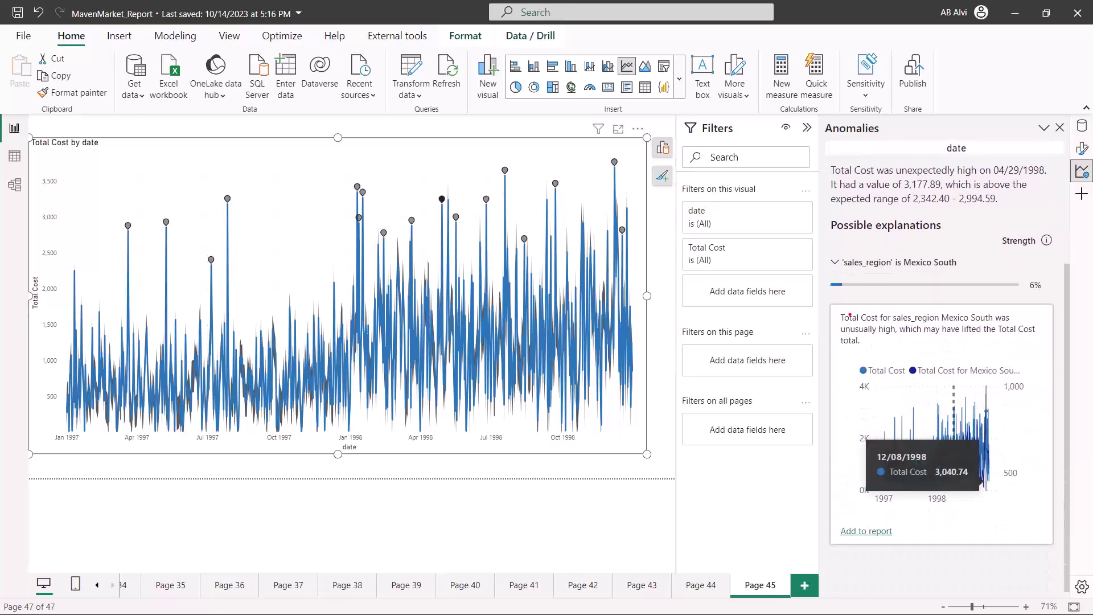
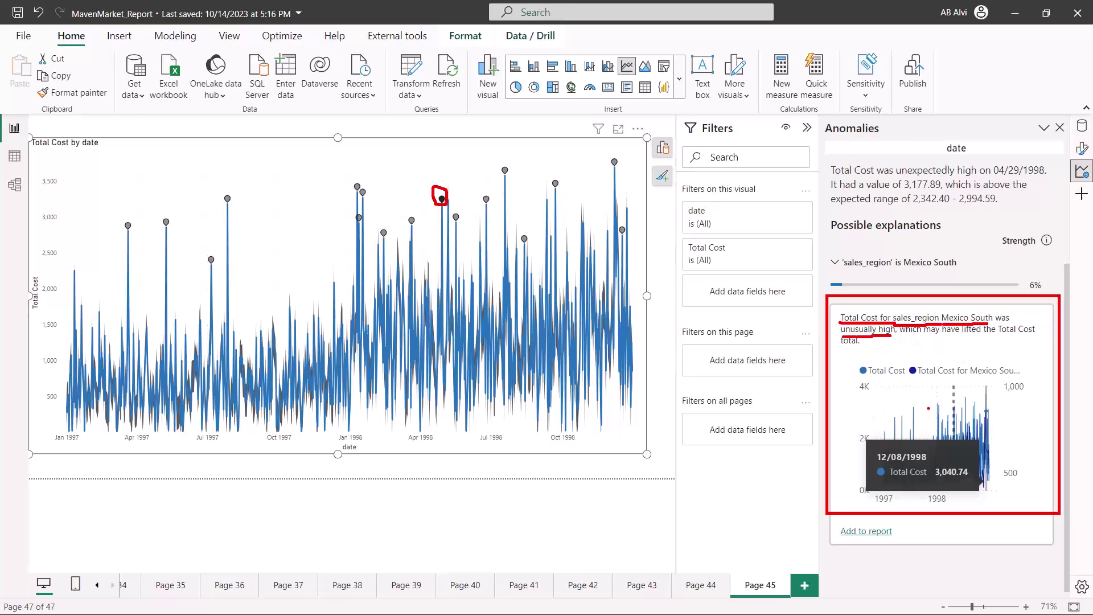
pyautogui.press('Escape')
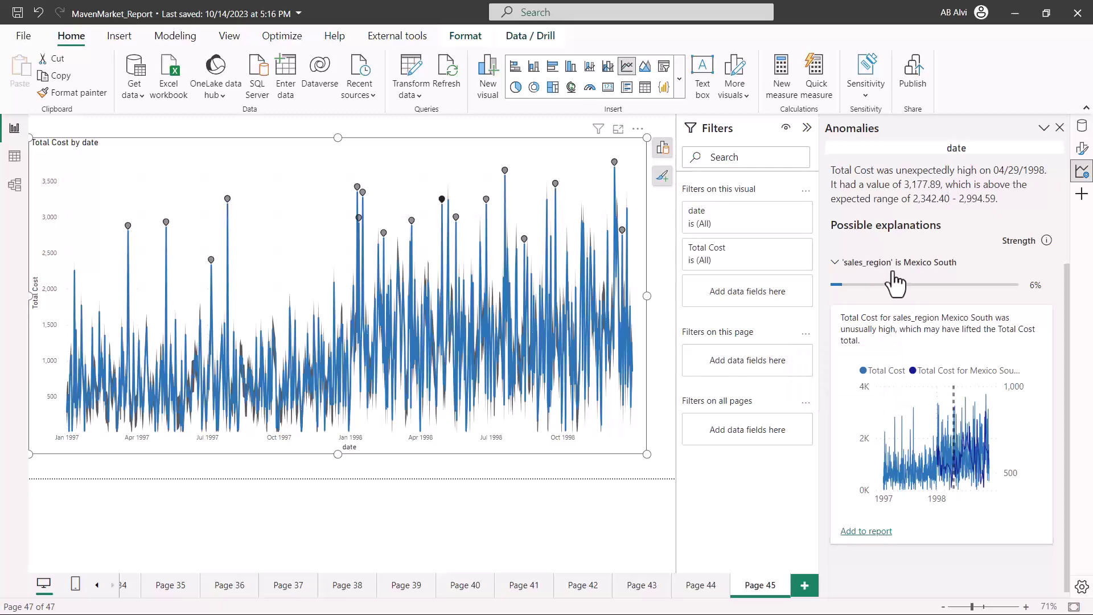
pyautogui.click(1061, 129)
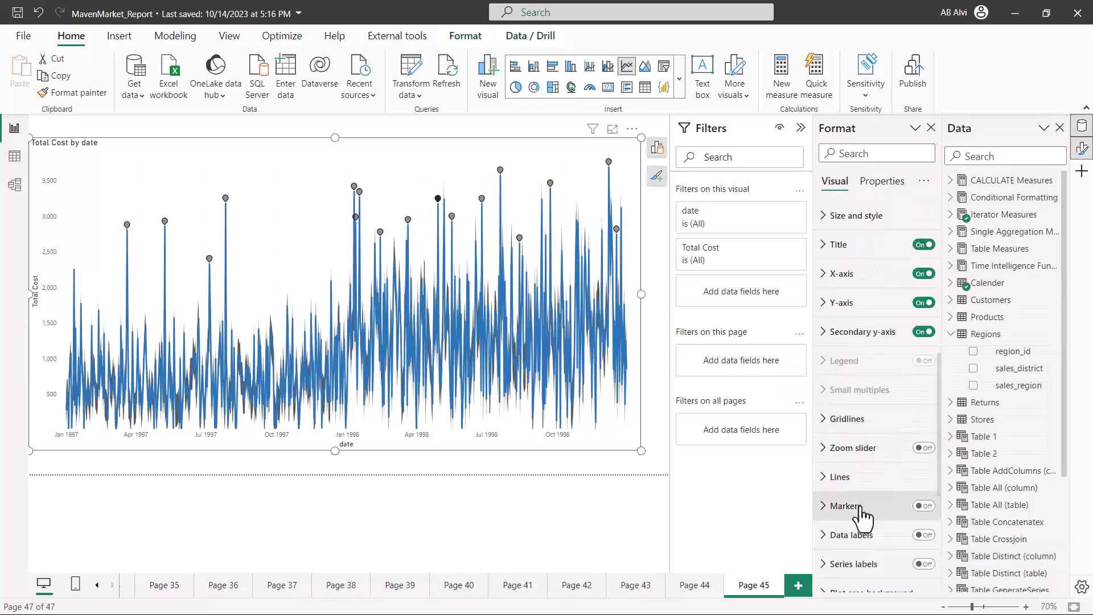
# Set the anomaly detection sensitivity to 84% and apply it to the line chart
pyautogui.scroll(-3, 860, 512)
pyautogui.scroll(-5, 863, 515)
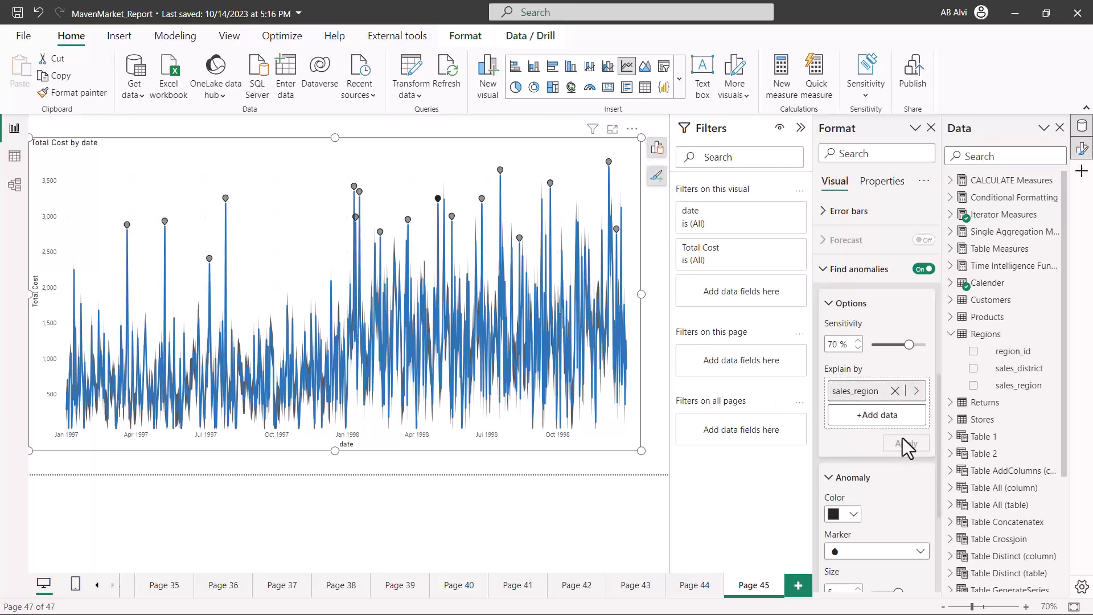
pyautogui.scroll(-1, 856, 447)
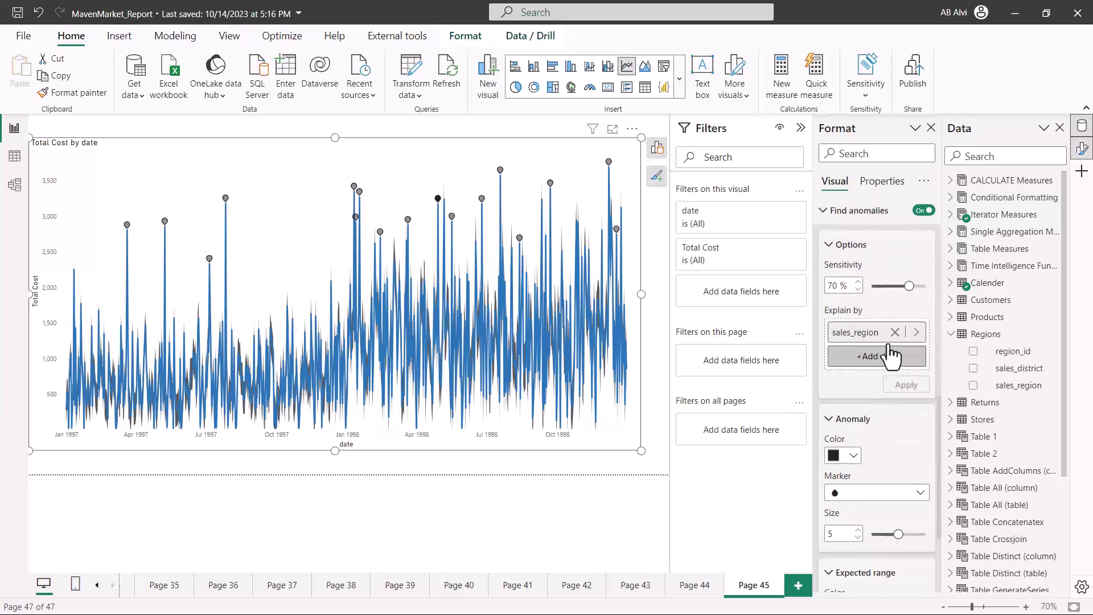
pyautogui.moveTo(905, 284); pyautogui.dragTo(916, 286)
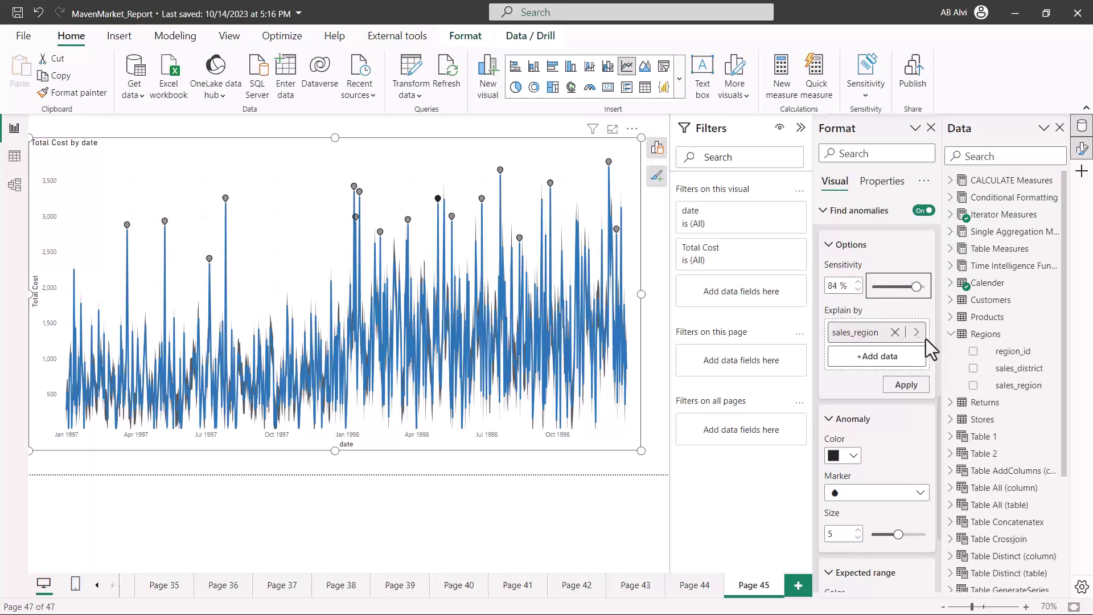
pyautogui.click(905, 384)
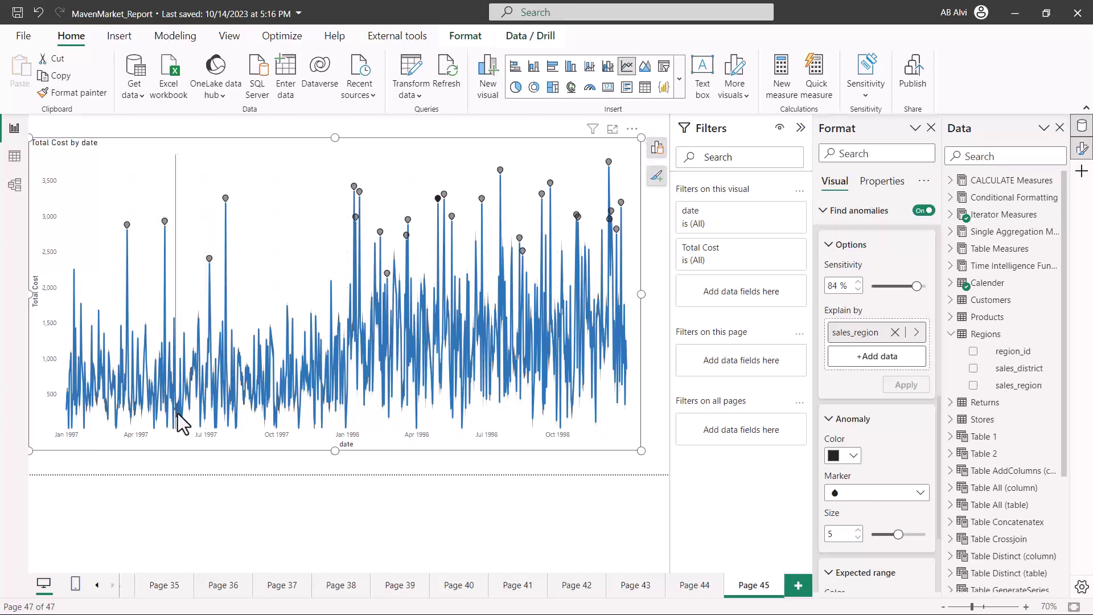
pyautogui.moveTo(176, 405)
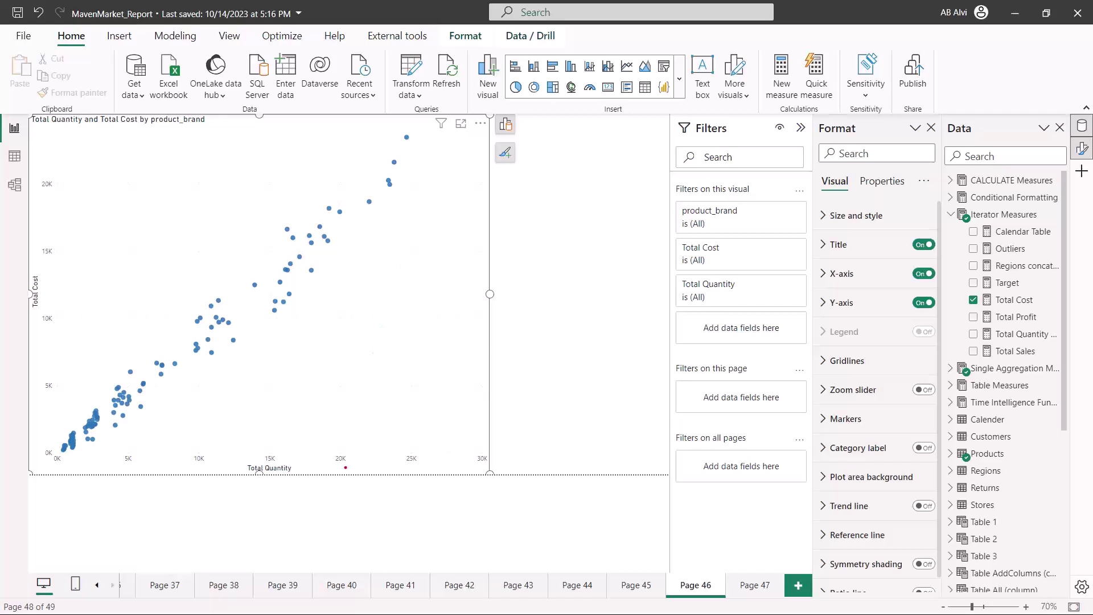
# Examine the axes of the Total Quantity and Total Cost by product_brand scatter chart and its points above 20K
pyautogui.moveTo(291, 473); pyautogui.dragTo(318, 463)
pyautogui.moveTo(41, 260); pyautogui.dragTo(41, 330)
pyautogui.moveTo(143, 129); pyautogui.dragTo(210, 126)
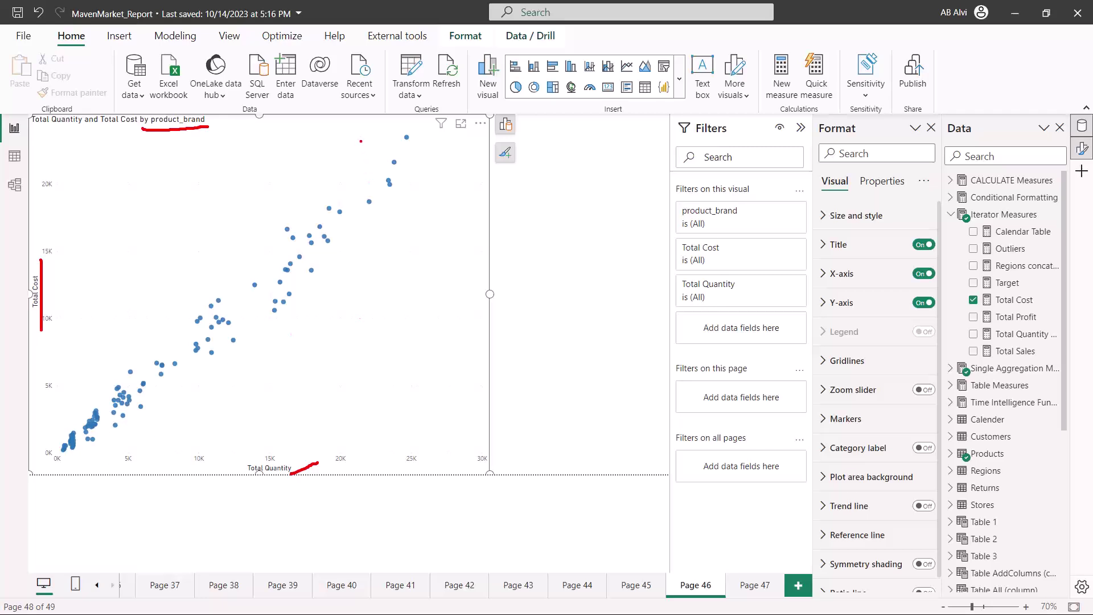
pyautogui.moveTo(358, 122); pyautogui.dragTo(419, 185)
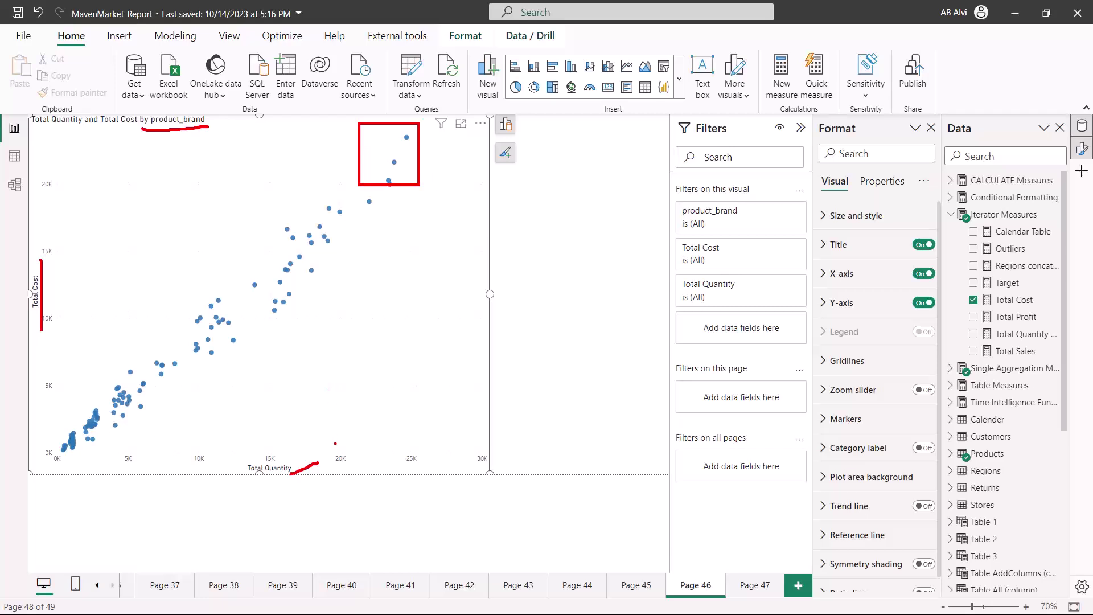
pyautogui.moveTo(337, 468); pyautogui.dragTo(352, 463)
pyautogui.moveTo(47, 194); pyautogui.dragTo(67, 192)
pyautogui.moveTo(400, 145)
pyautogui.mouseDown()
pyautogui.moveTo(414, 145)
pyautogui.moveTo(401, 185)
pyautogui.mouseUp()
pyautogui.press('Escape')
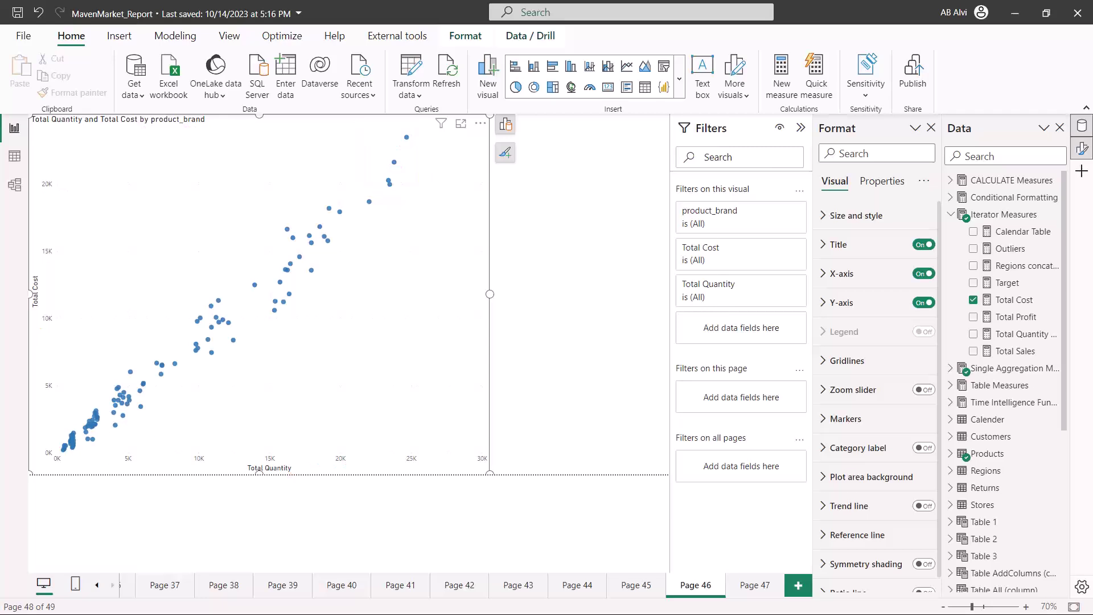
# Read the brand, quantity and cost of the highest points in the product_brand scatter chart
pyautogui.moveTo(407, 138)
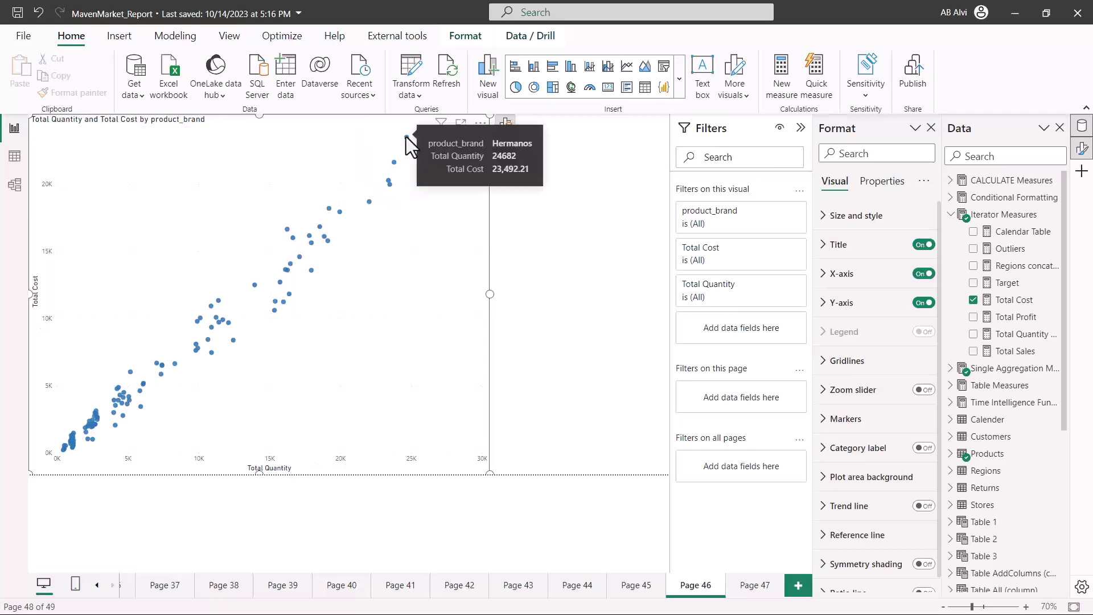
pyautogui.moveTo(394, 164)
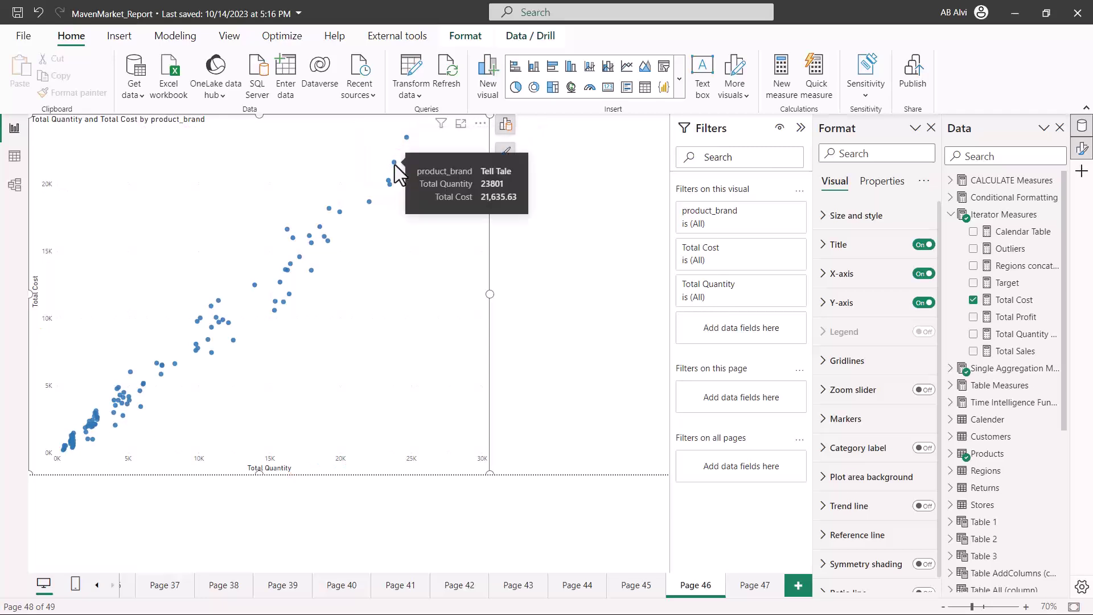
pyautogui.moveTo(390, 182)
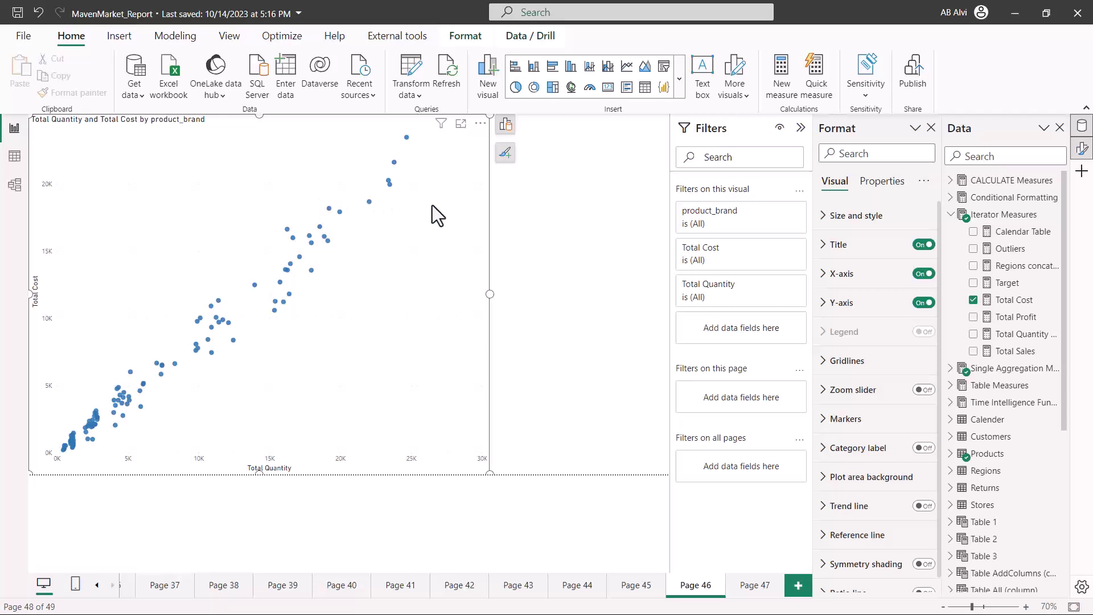
pyautogui.moveTo(369, 124)
pyautogui.mouseDown()
pyautogui.moveTo(408, 180)
pyautogui.moveTo(433, 185)
pyautogui.mouseUp()
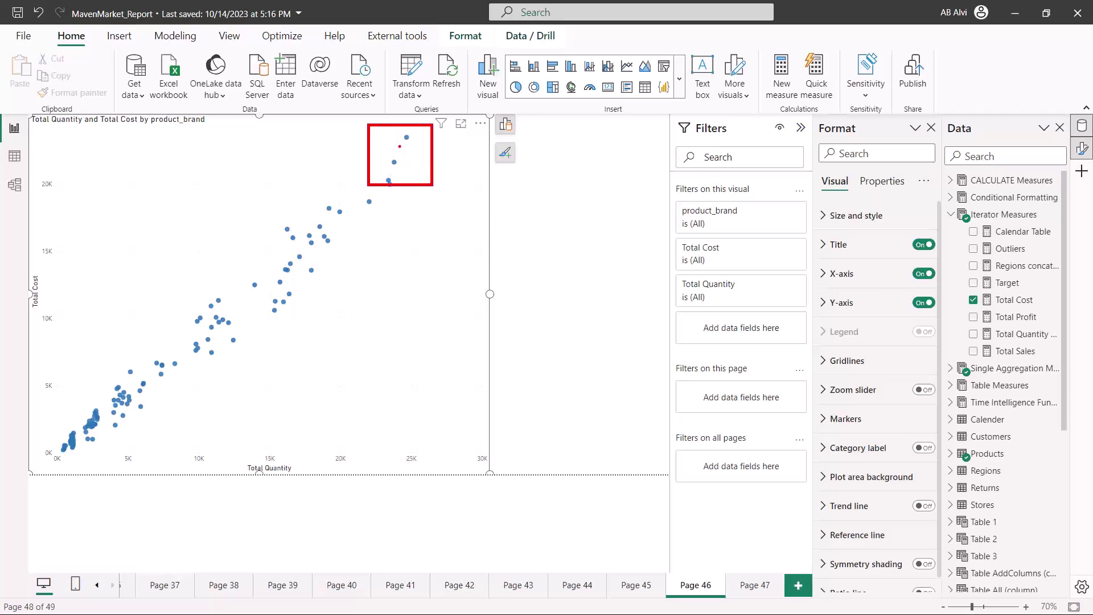
pyautogui.moveTo(399, 147); pyautogui.dragTo(397, 183)
pyautogui.moveTo(300, 462); pyautogui.dragTo(291, 475)
pyautogui.moveTo(41, 274); pyautogui.dragTo(43, 320)
pyautogui.press('Escape')
# View the Outliers measure, deselect the scatter chart, and check the details of its two highest brand points
pyautogui.click(1010, 248)
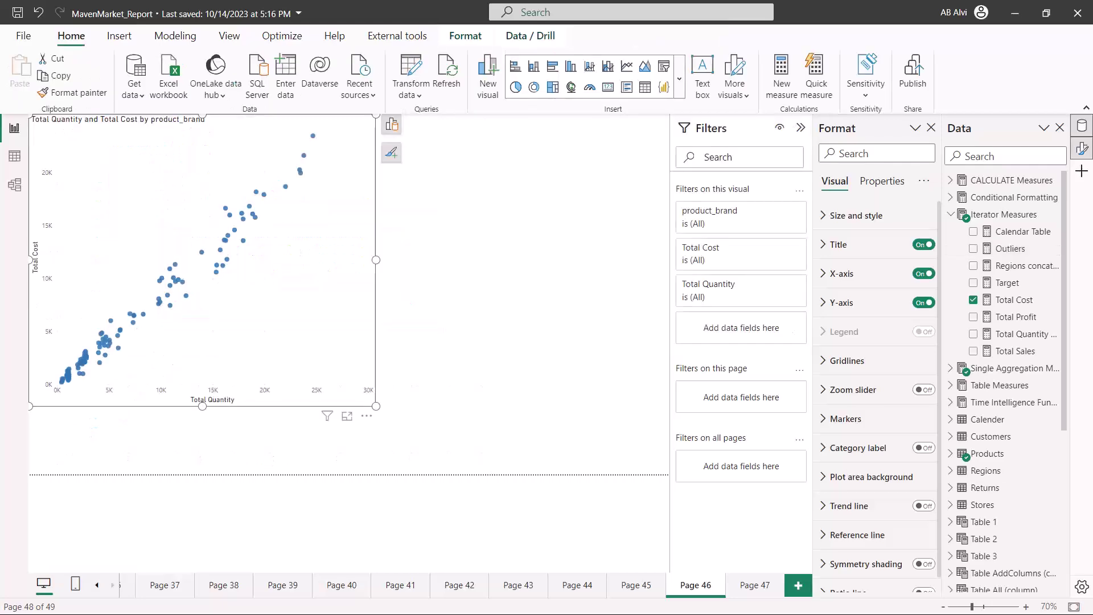
pyautogui.click(479, 272)
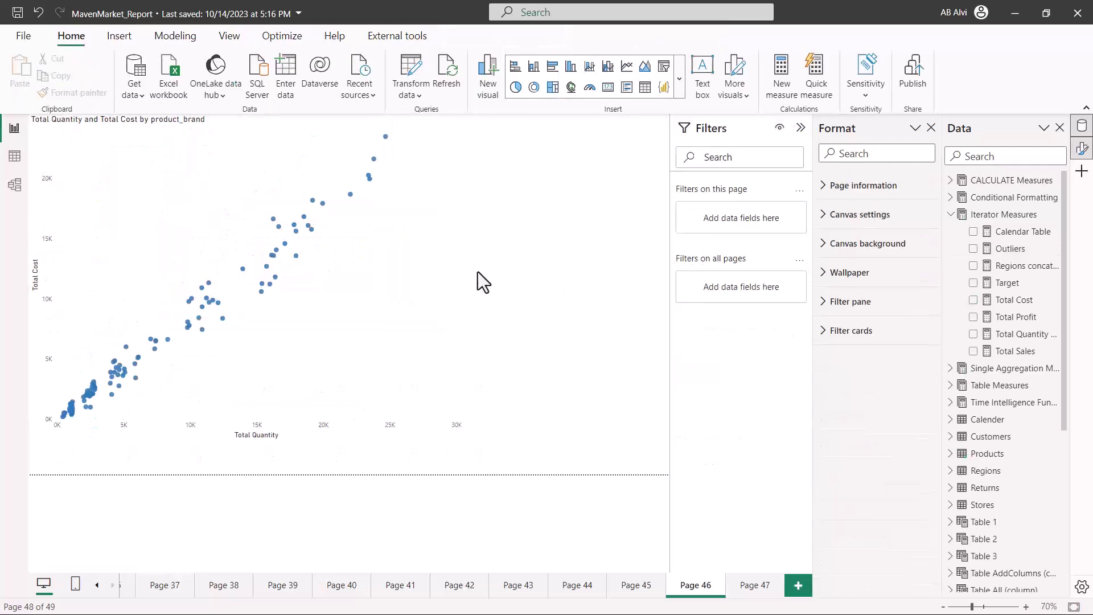
pyautogui.moveTo(337, 119); pyautogui.dragTo(411, 183)
pyautogui.press('Escape')
pyautogui.moveTo(386, 138)
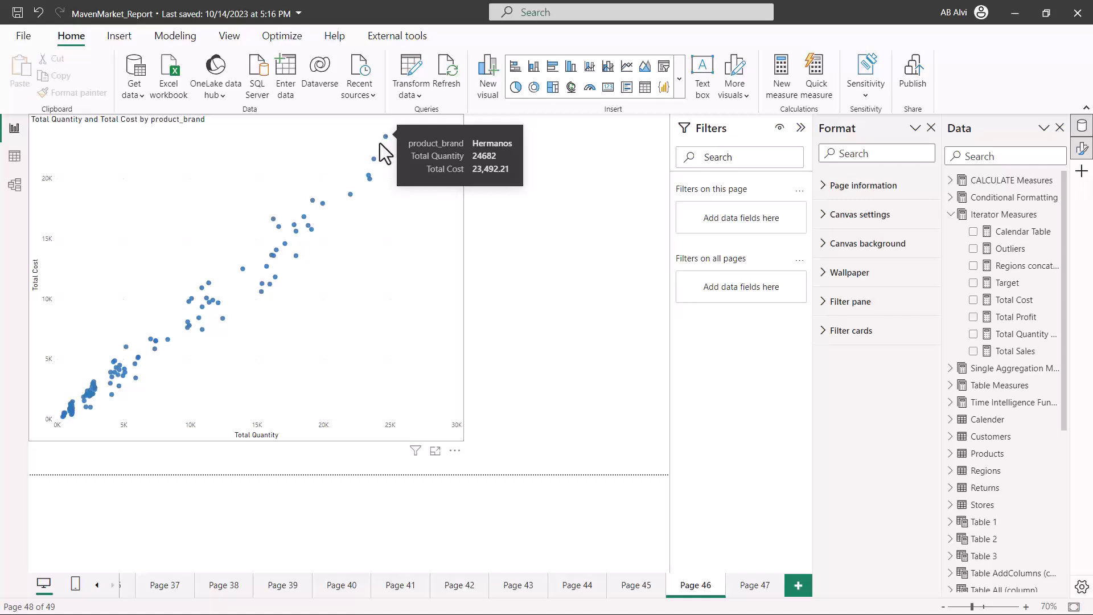
pyautogui.moveTo(374, 160)
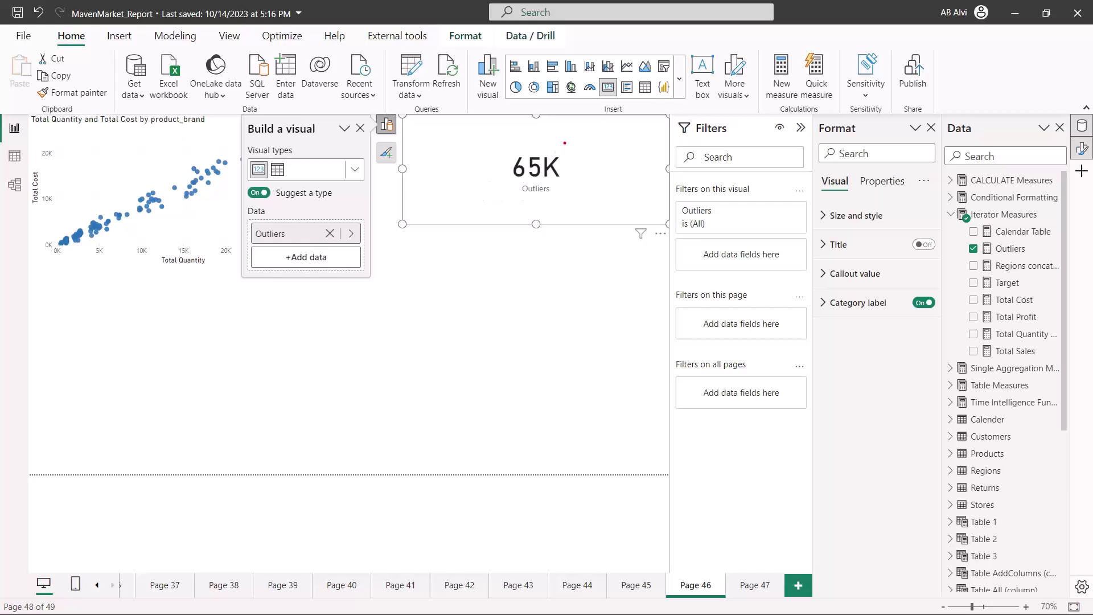
# Review the card showing the Outliers measure alongside the Total Quantity and Total Cost scatter chart
pyautogui.moveTo(564, 142); pyautogui.dragTo(500, 197)
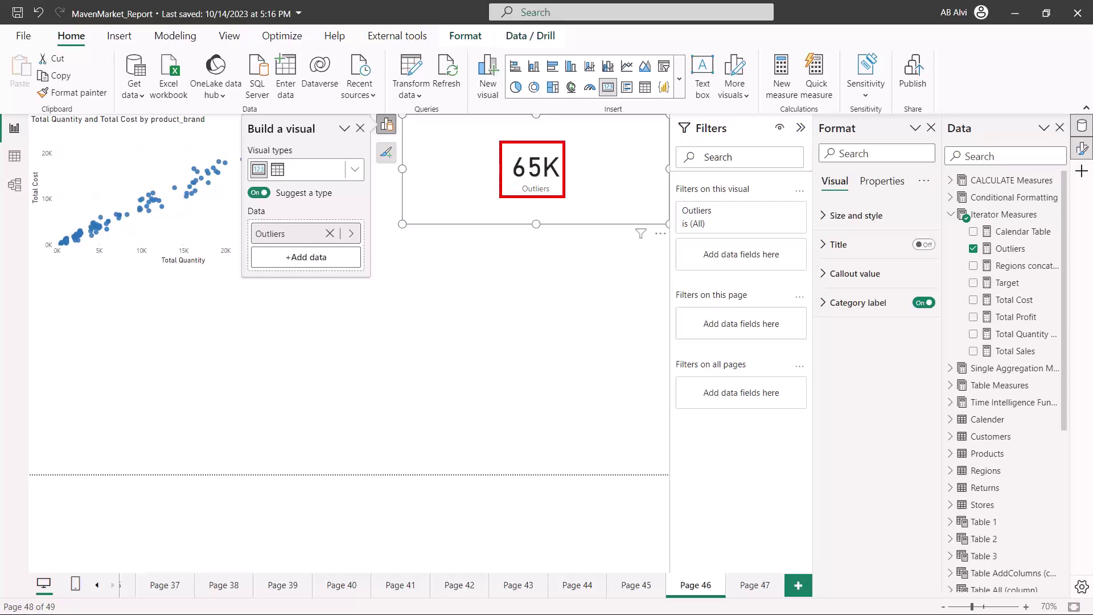
pyautogui.moveTo(516, 180); pyautogui.dragTo(559, 180)
pyautogui.moveTo(614, 139)
pyautogui.mouseDown()
pyautogui.moveTo(581, 158)
pyautogui.moveTo(594, 156)
pyautogui.mouseUp()
pyautogui.moveTo(994, 257); pyautogui.dragTo(1024, 257)
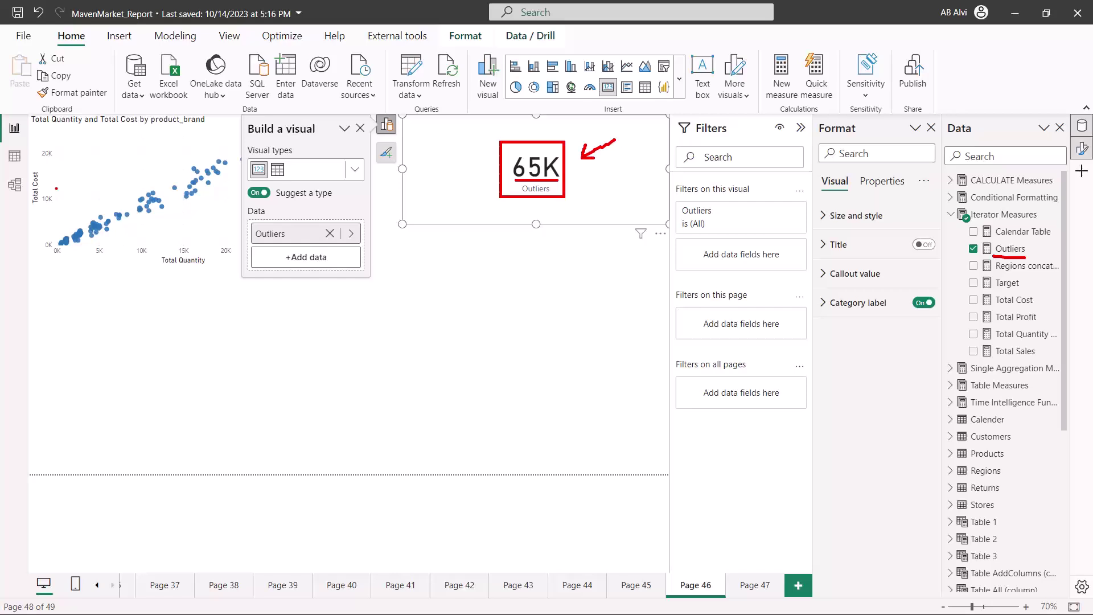
pyautogui.moveTo(78, 164)
pyautogui.mouseDown()
pyautogui.moveTo(118, 162)
pyautogui.moveTo(124, 188)
pyautogui.mouseUp()
pyautogui.moveTo(43, 169); pyautogui.dragTo(46, 216)
pyautogui.press('Escape')
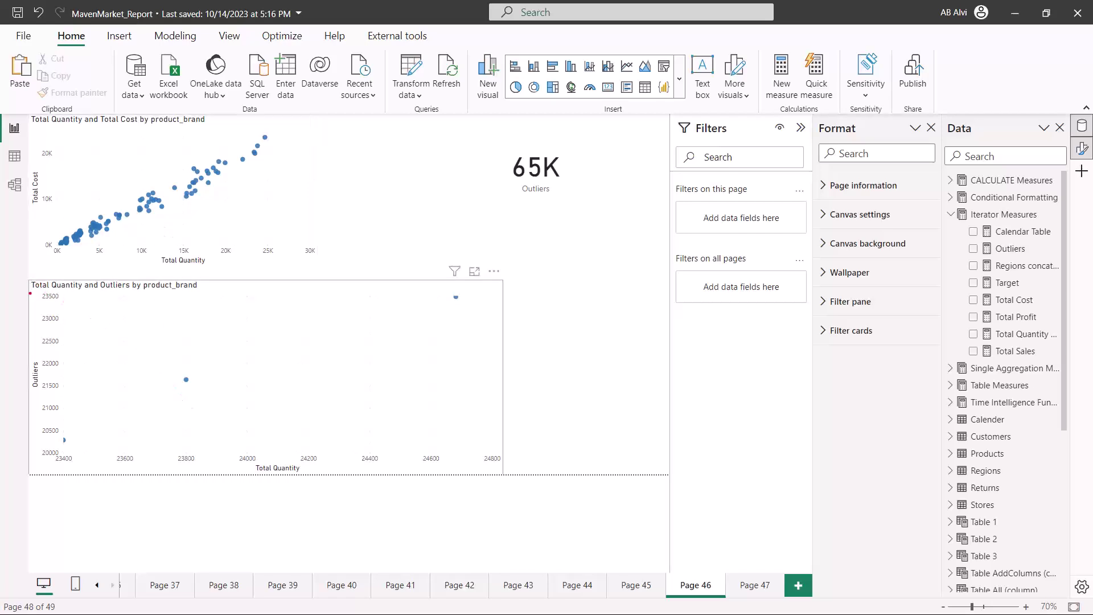
# Examine the title, vertical axis and data points of the Total Quantity and Outliers by product_brand scatter chart
pyautogui.moveTo(32, 292); pyautogui.dragTo(120, 290)
pyautogui.moveTo(40, 354); pyautogui.dragTo(45, 403)
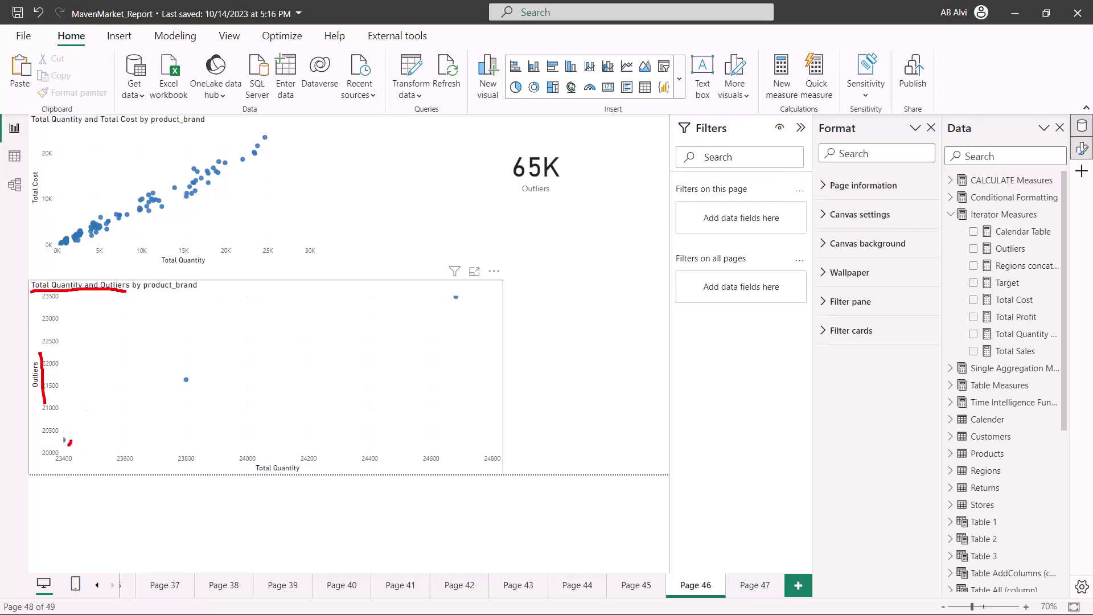
pyautogui.moveTo(177, 388); pyautogui.dragTo(195, 383)
pyautogui.moveTo(459, 308); pyautogui.dragTo(464, 303)
pyautogui.press('Escape')
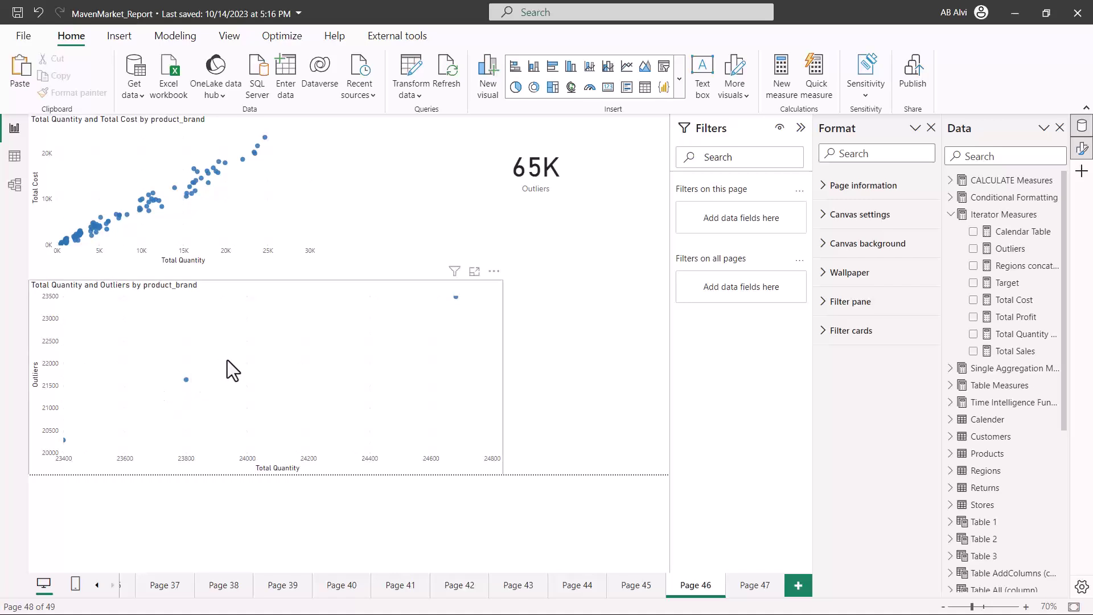
# Set the X-axis minimum of the Total Quantity and Outliers scatter chart to 20000
pyautogui.click(252, 380)
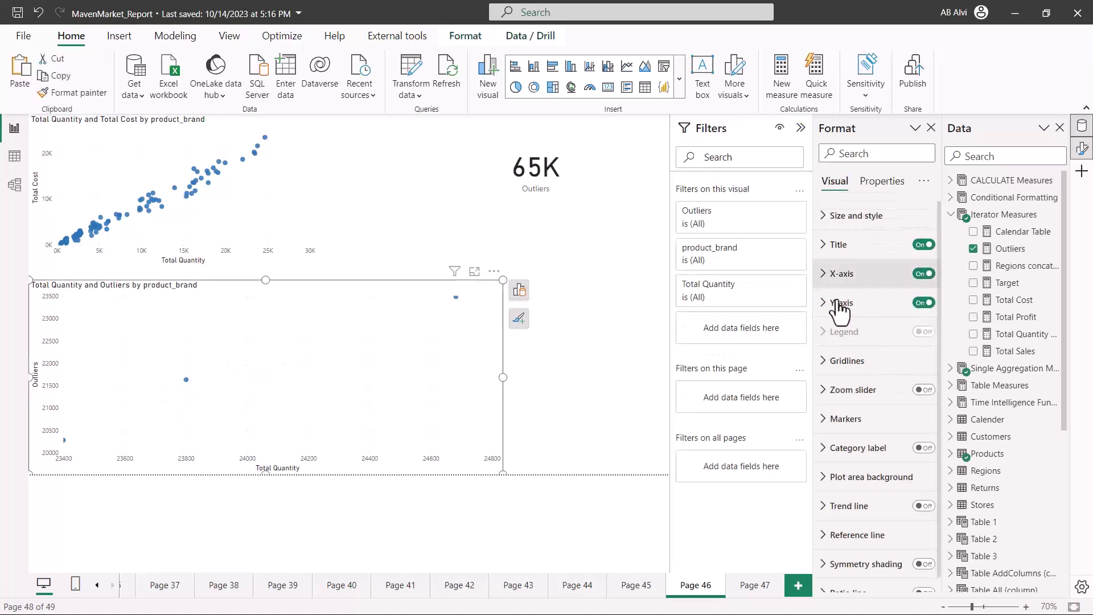
pyautogui.click(843, 274)
pyautogui.scroll(-1, 864, 331)
pyautogui.click(842, 285)
pyautogui.write('20000')
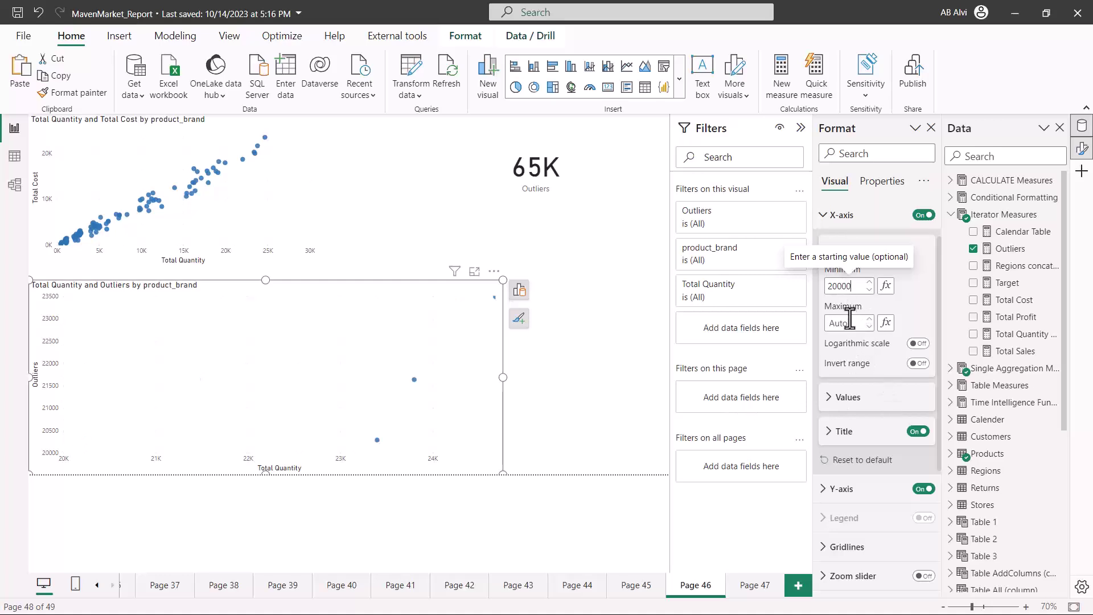
pyautogui.press('Escape')
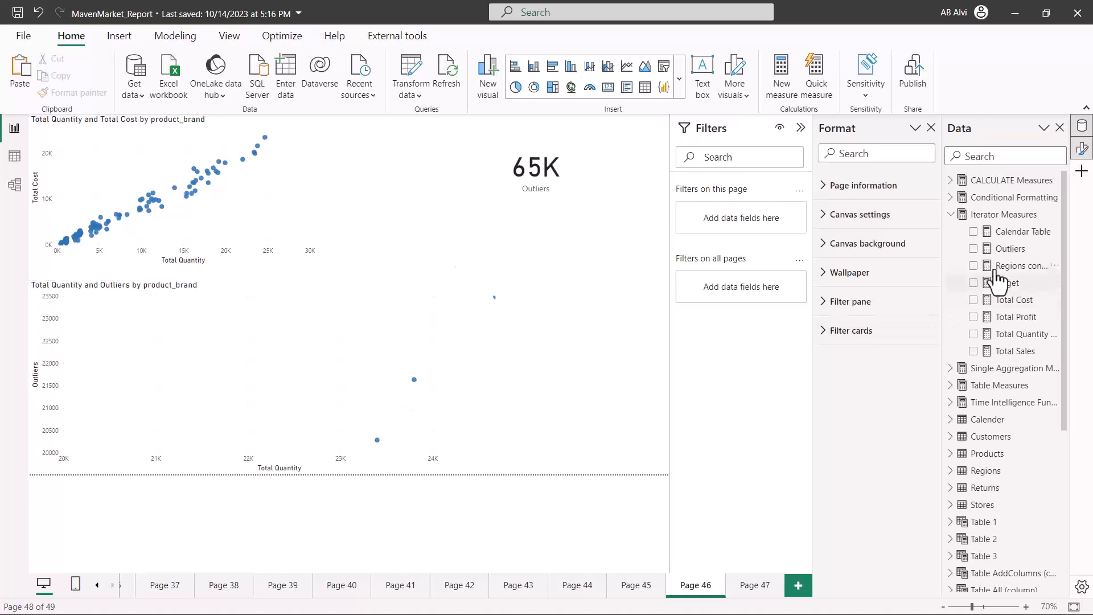
# Open the DAX formula of the Outliers measure in Iterator Measures
pyautogui.moveTo(1002, 248); pyautogui.dragTo(376, 279)
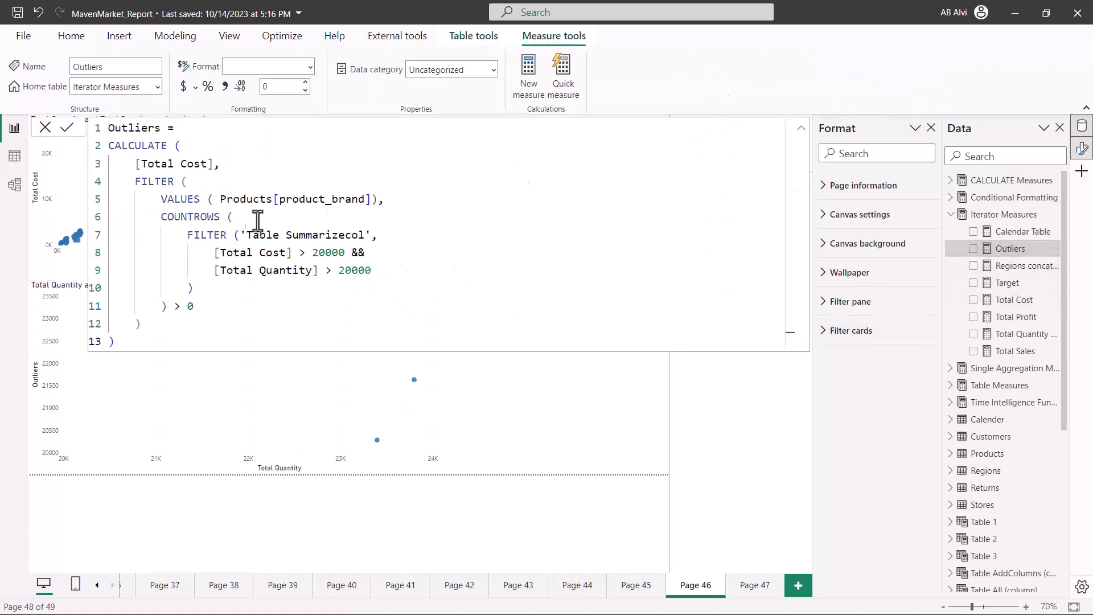